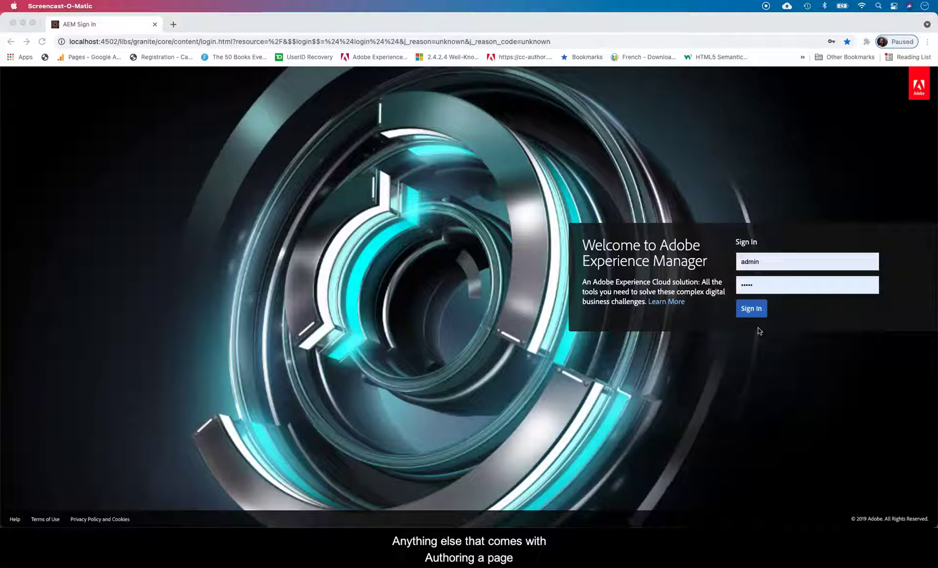
Sign in to AEM, go to the Sites console and dismiss the navigation tip.
left_click(749, 312)
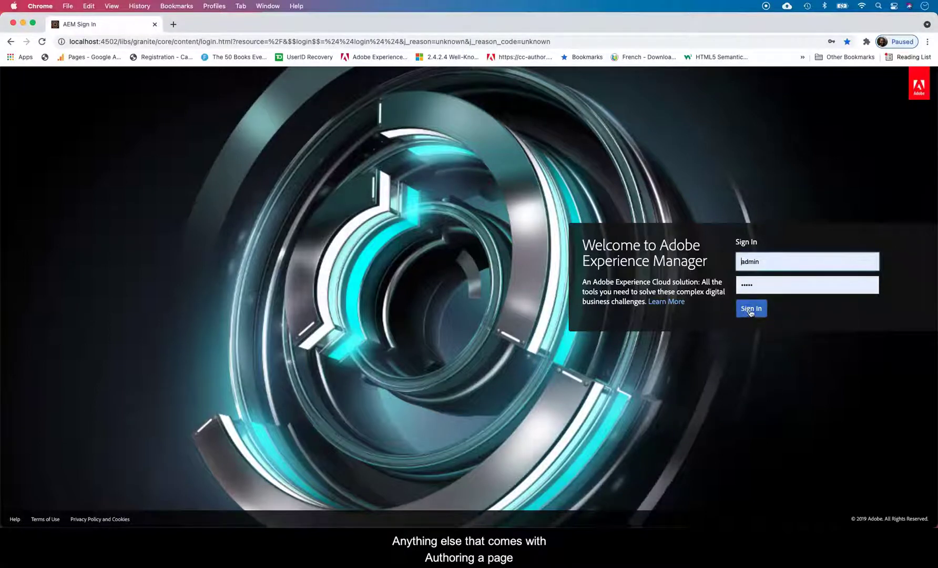
left_click(752, 310)
left_click(488, 326)
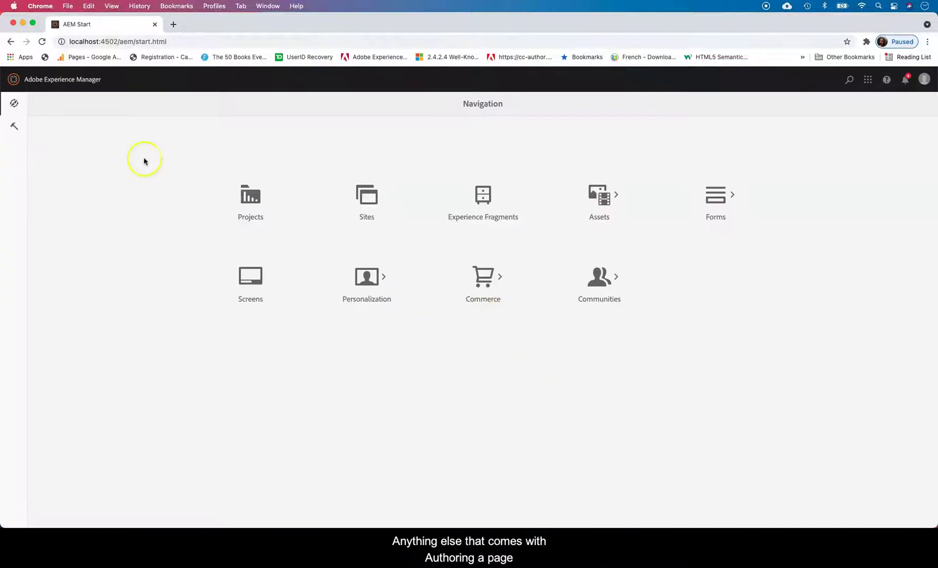
left_click(364, 201)
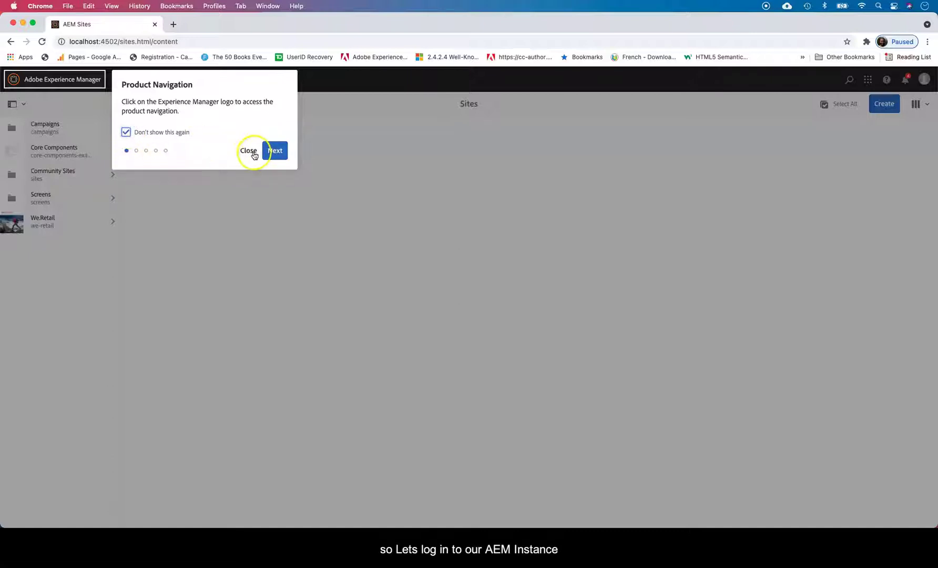
left_click(249, 151)
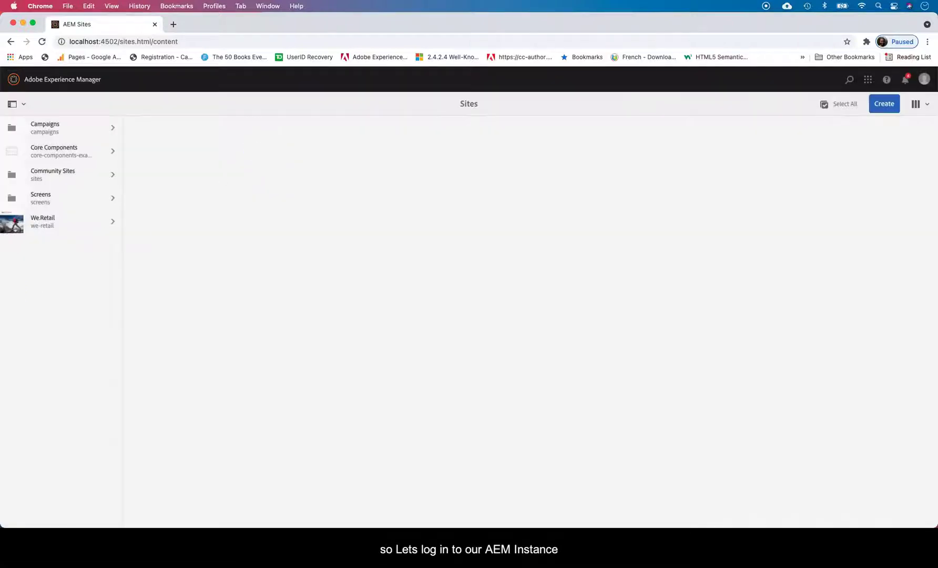
Browse We.Retail › United States › English › Men and select the test page.
left_click(92, 220)
left_click(217, 135)
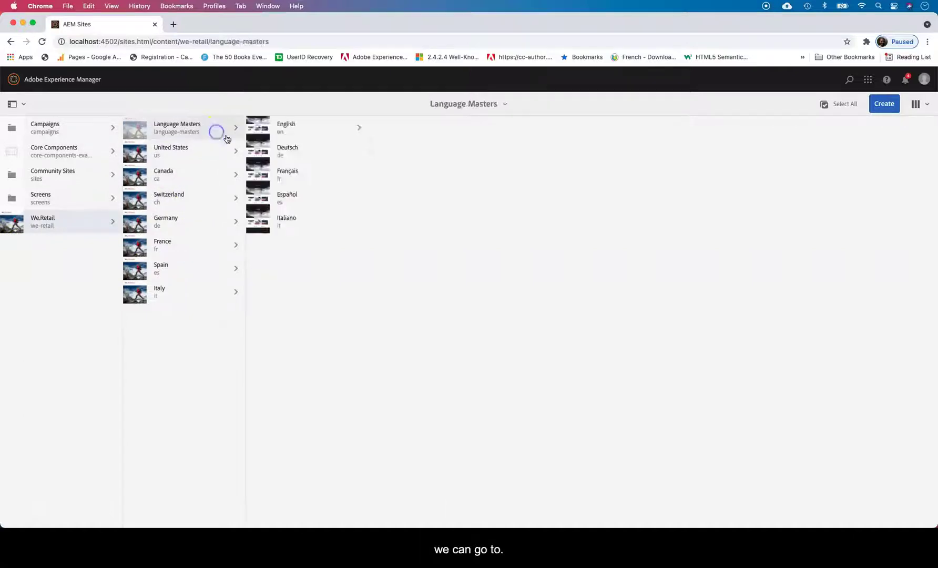
left_click(332, 128)
left_click(457, 159)
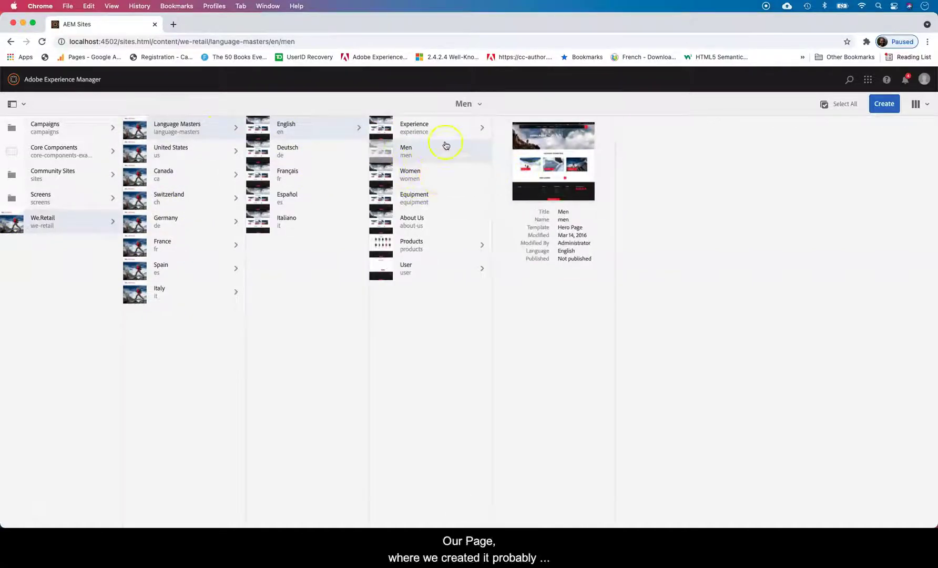
left_click(451, 129)
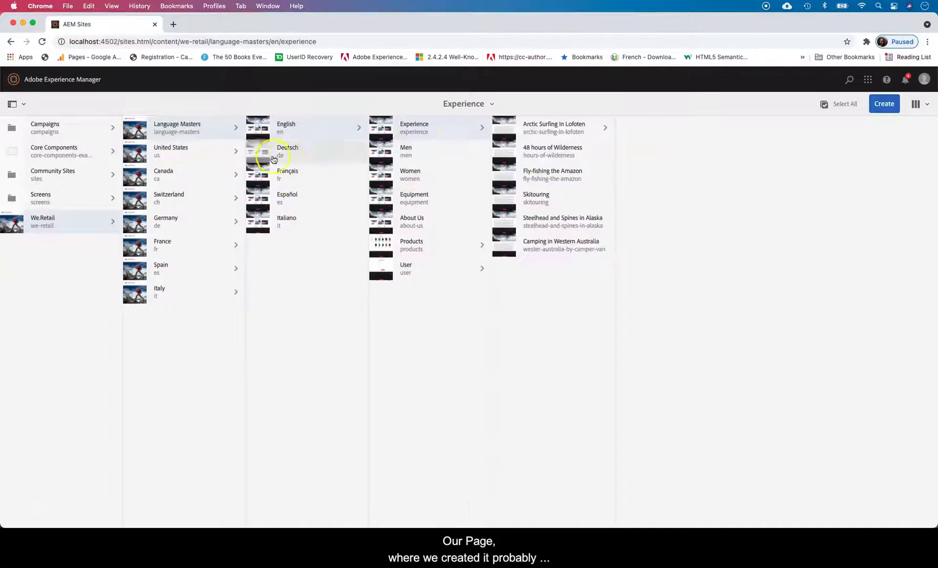
left_click(209, 161)
left_click(338, 130)
left_click(450, 152)
left_click(503, 137)
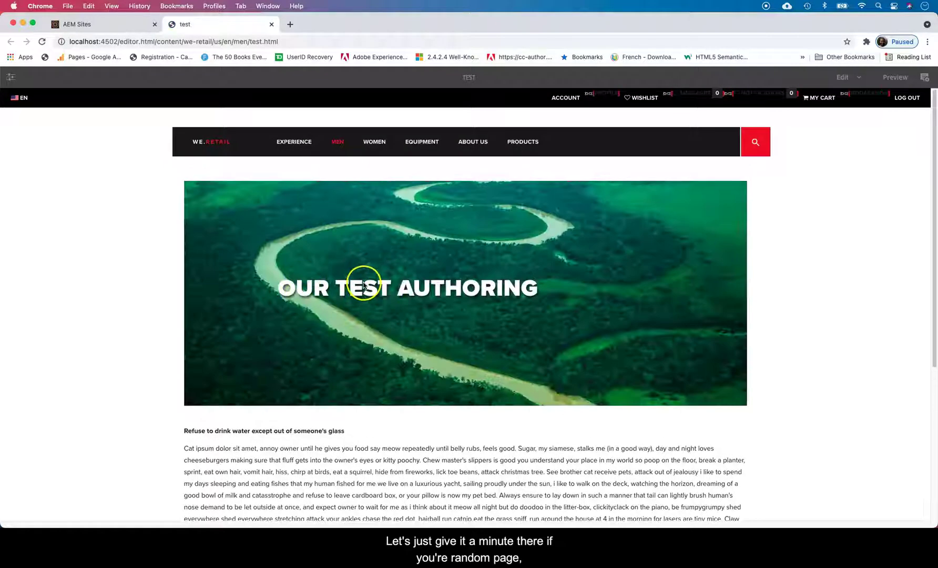
Scroll the test page in the editor and close the assets side panel.
scroll(463, 305, "down", 3)
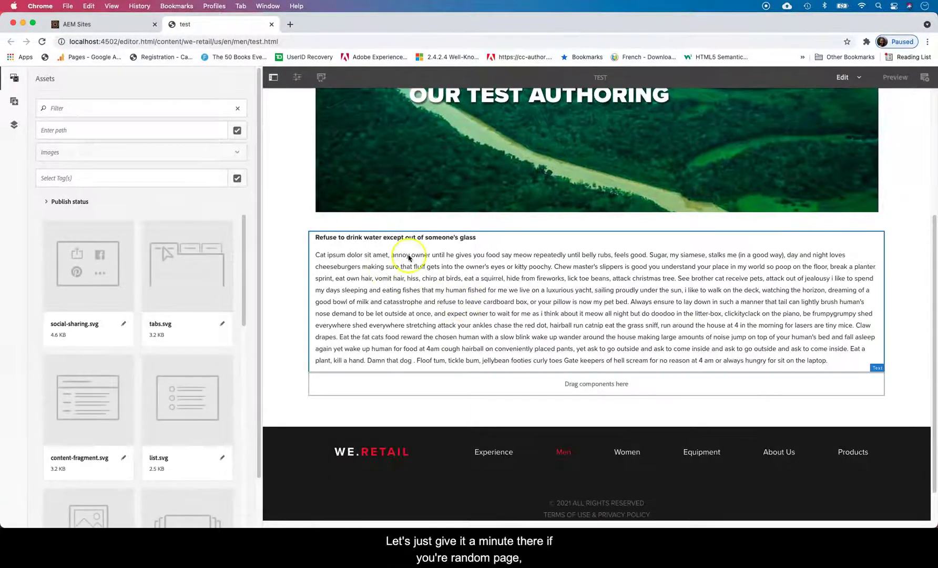
left_click(274, 77)
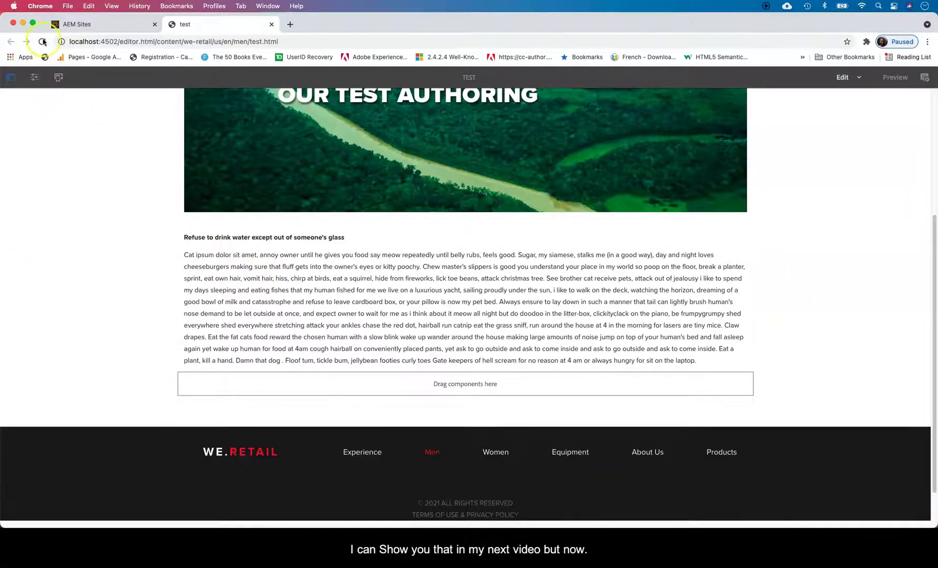
Turn on the device emulator and preview the page at iPad Retina width.
left_click(59, 76)
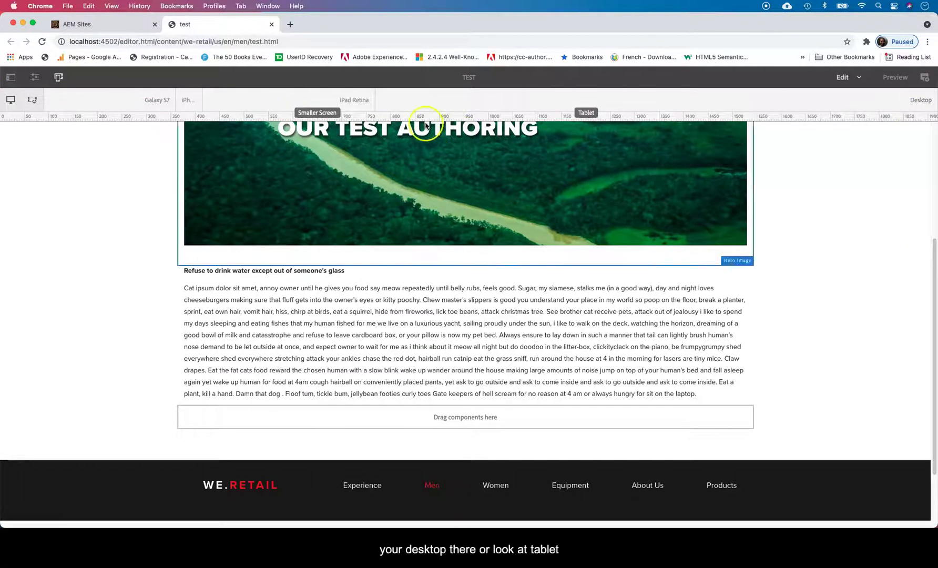
left_click(349, 100)
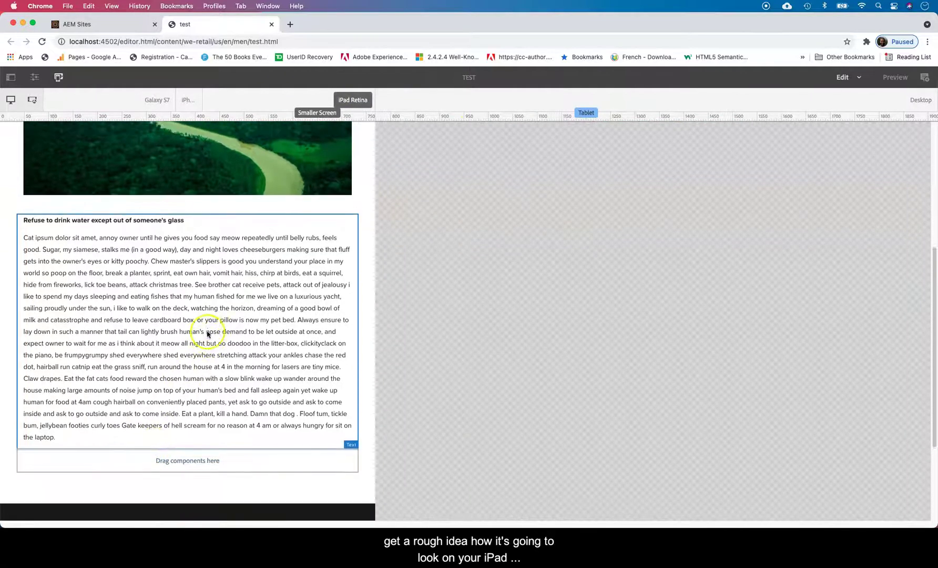
scroll(255, 266, "up", 5)
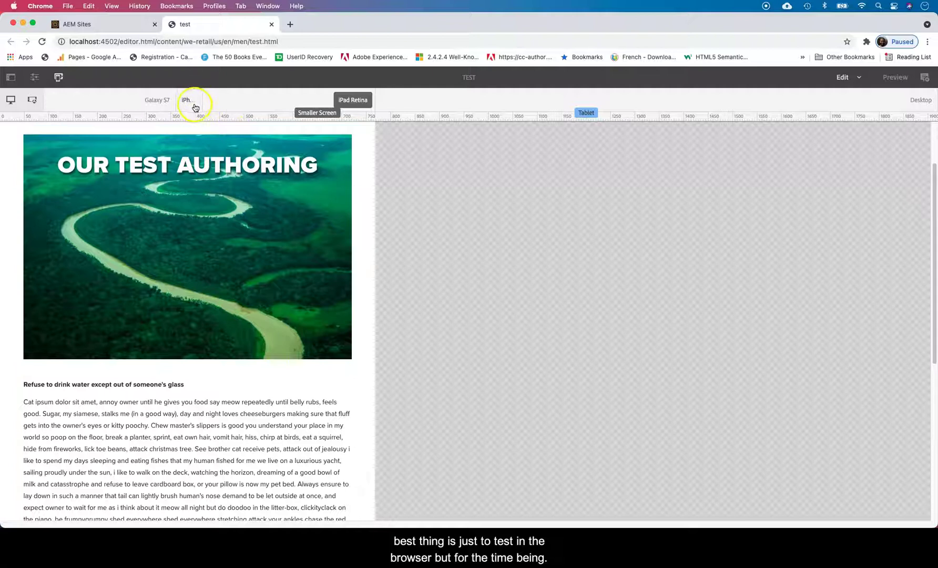
scroll(220, 356, "down", 5)
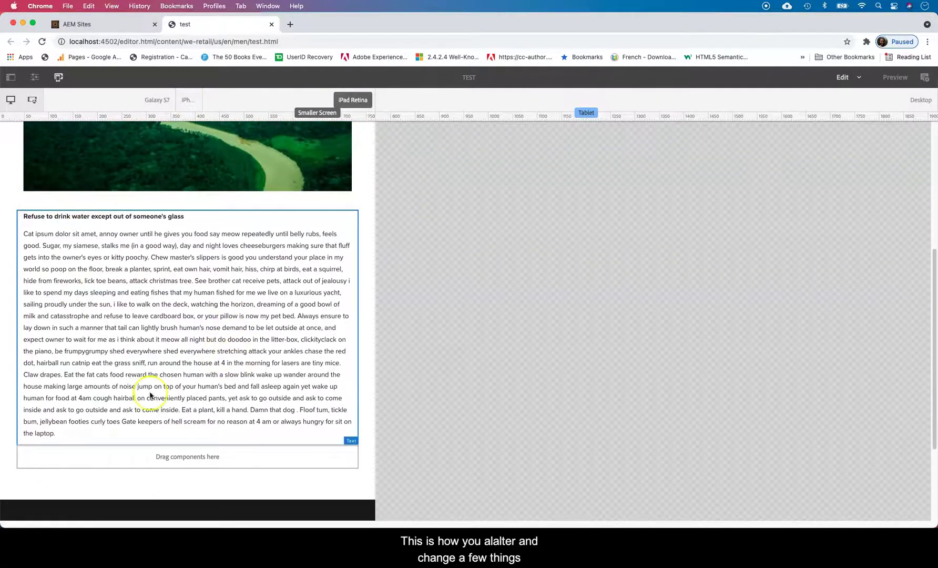
Open the Text component's configure dialog, then close it without changes.
left_click(30, 216)
left_click(61, 202)
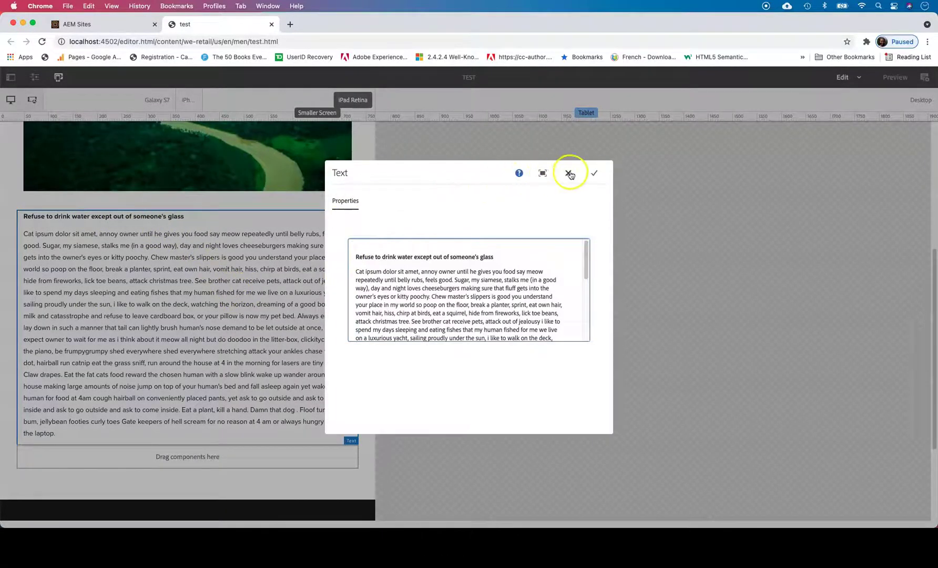
left_click(568, 173)
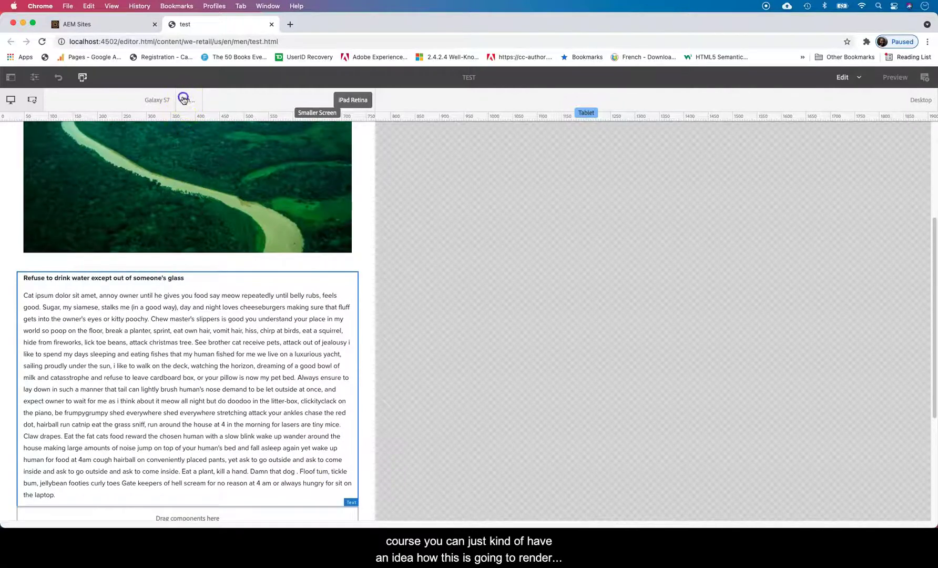
Compare the page at iPhone 8 Plus and Galaxy S7 widths, ending on Galaxy S7.
left_click(185, 100)
scroll(101, 389, "down", 10)
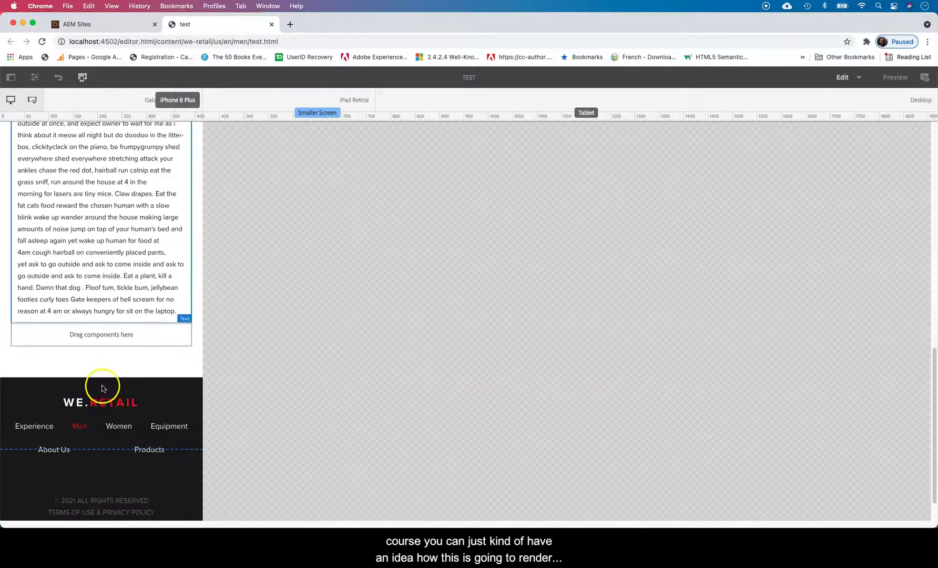
scroll(104, 386, "up", 10)
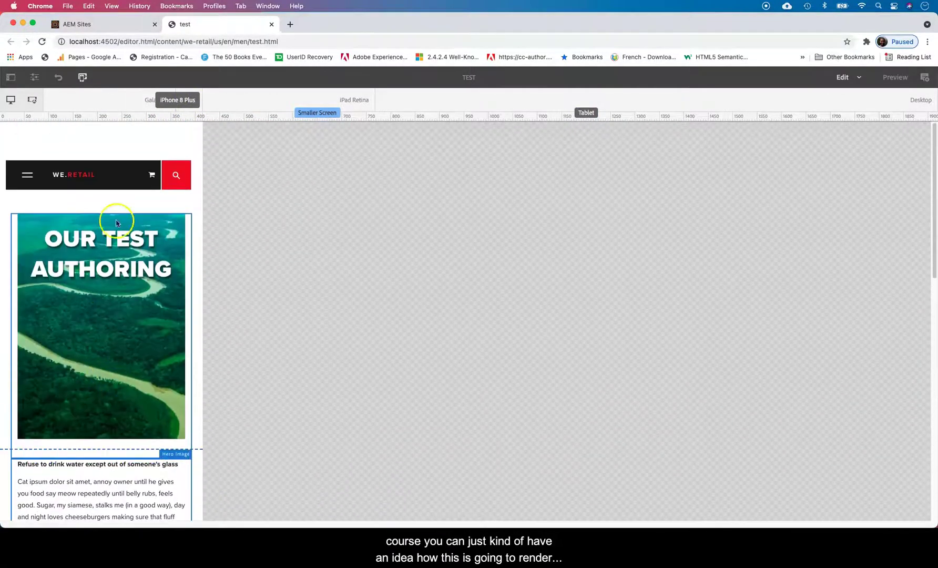
left_click(146, 105)
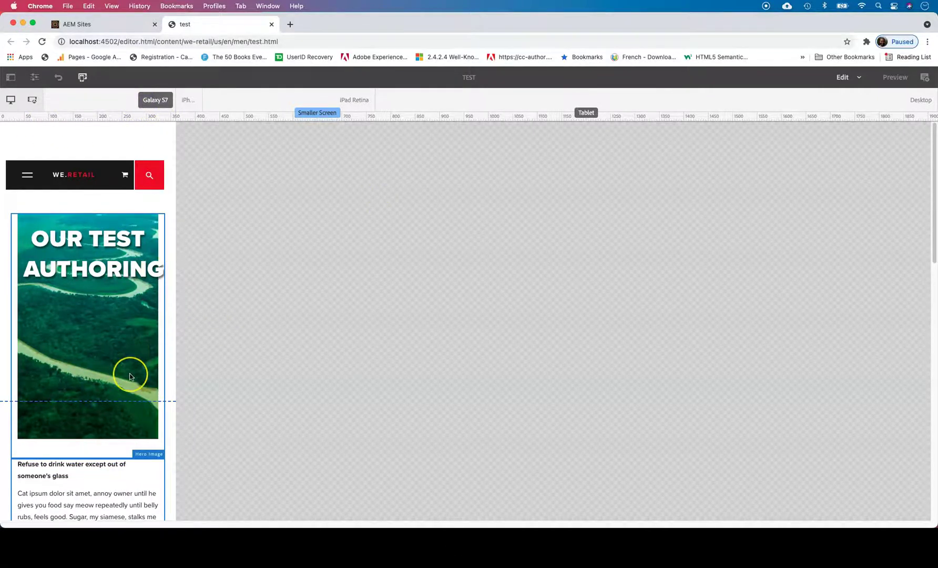
scroll(130, 375, "down", 5)
scroll(131, 376, "down", 2)
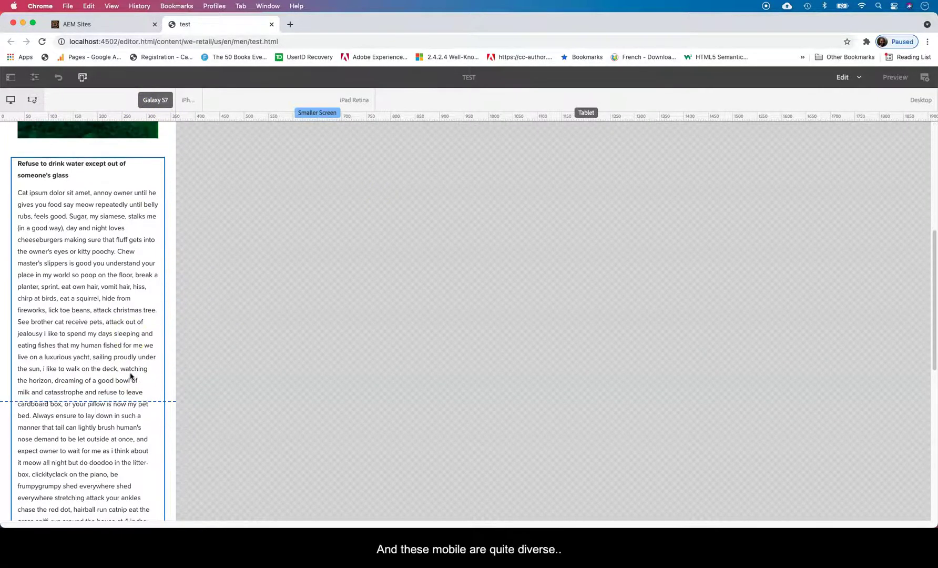
left_click(190, 100)
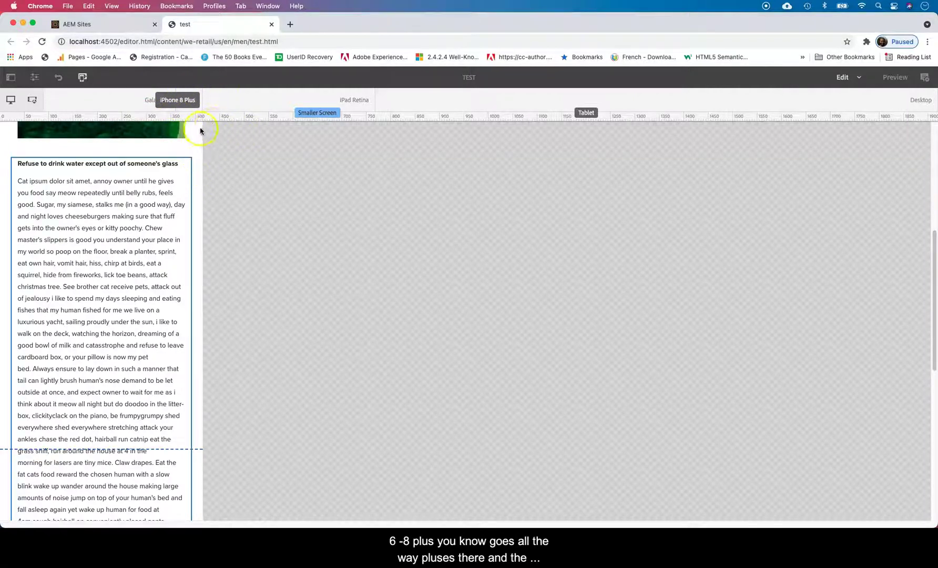
left_click(140, 100)
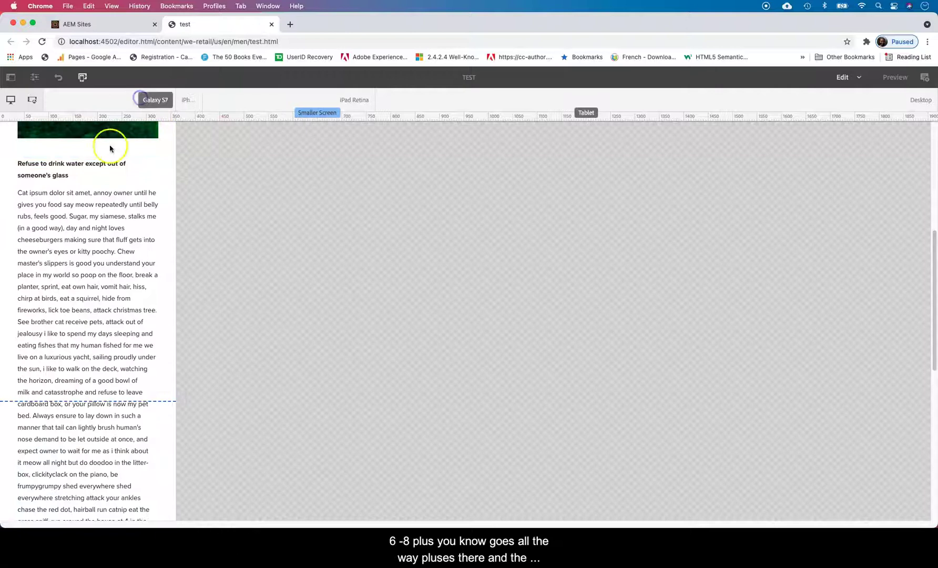
Switch the preview back to iPad Retina width and scroll through the page.
left_click(355, 100)
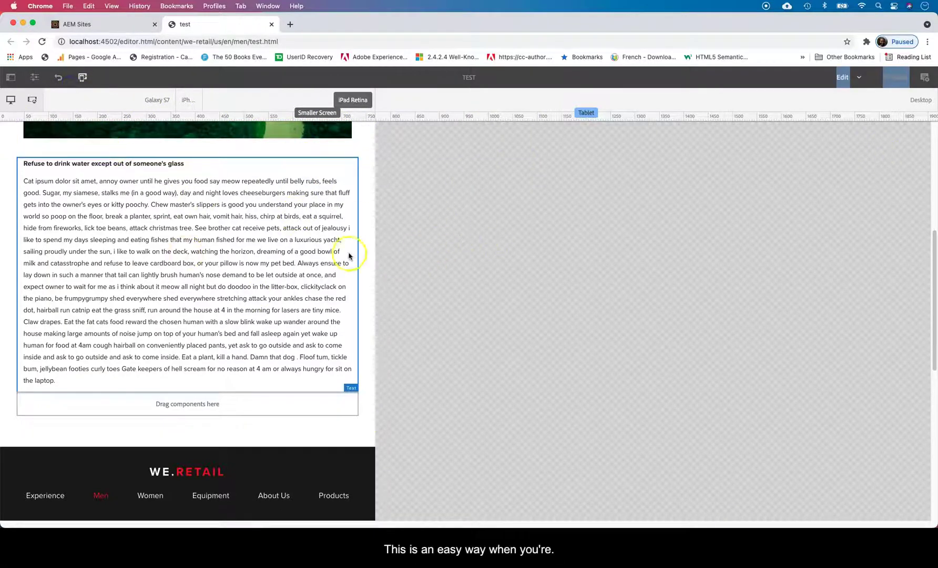
scroll(290, 273, "down", 3)
scroll(312, 217, "up", 6)
scroll(130, 360, "down", 4)
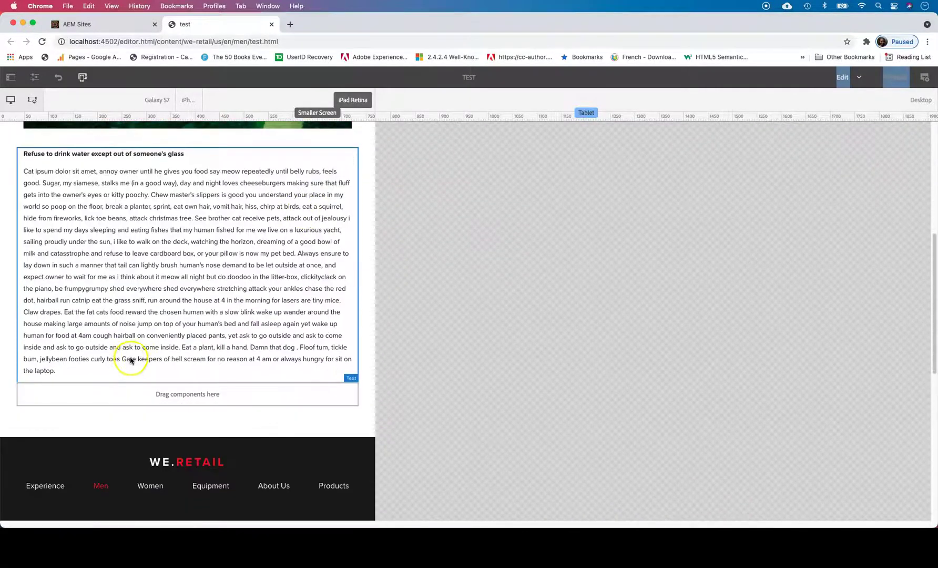
Open Insert New Component from the empty drop area, then dismiss it without adding anything.
left_click(67, 393)
left_click(29, 372)
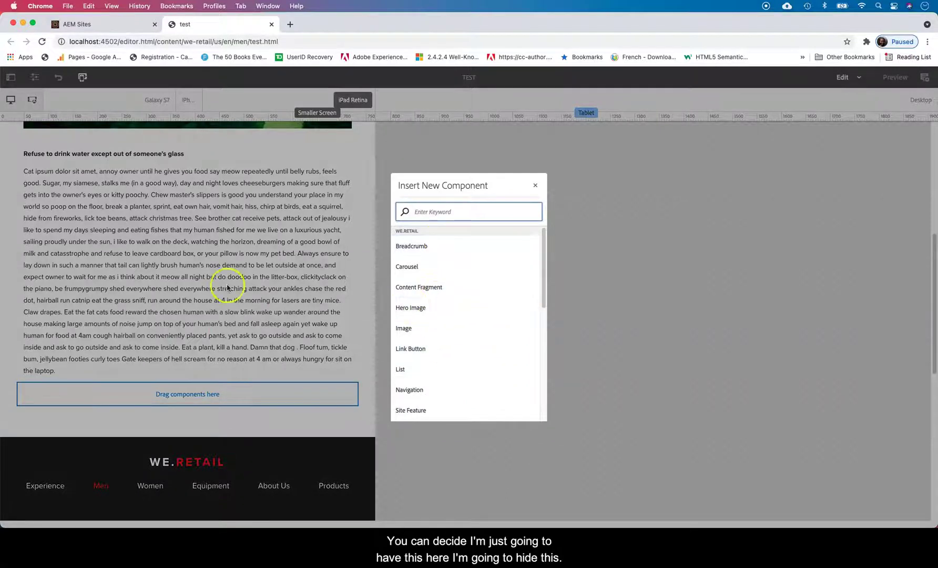
left_click(39, 147)
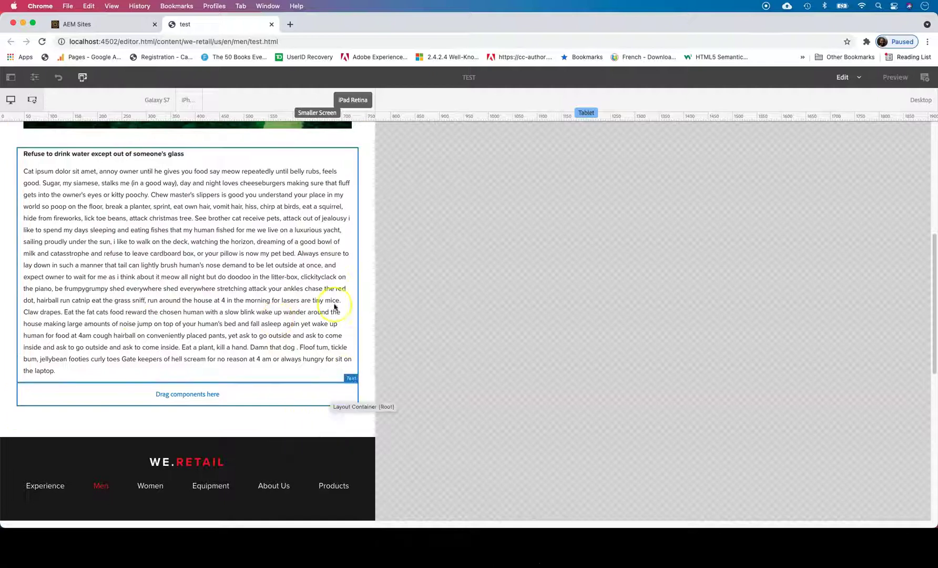
scroll(312, 256, "up", 5)
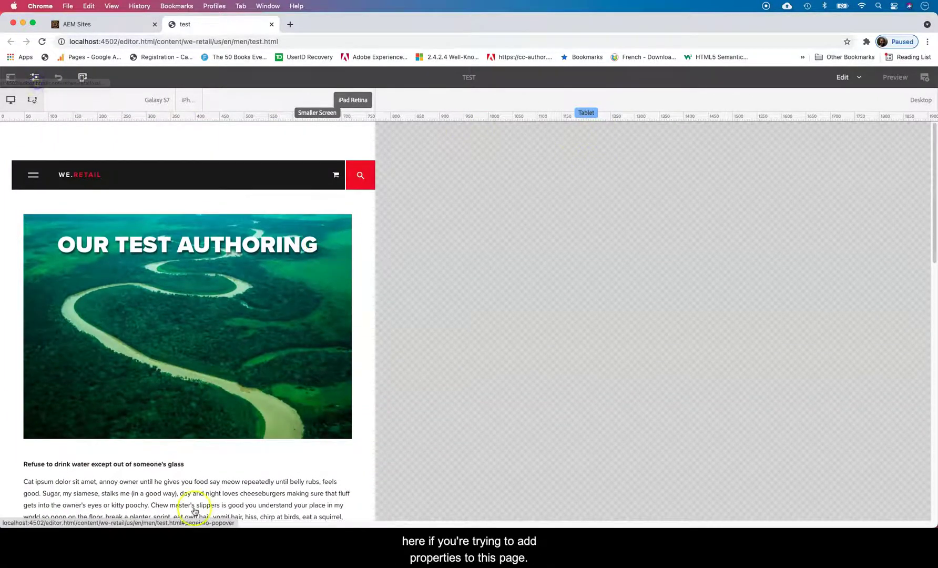
Review the Basic properties (Page Title 'Test', Navigation Title 'Test 1'), then cancel.
left_click(34, 78)
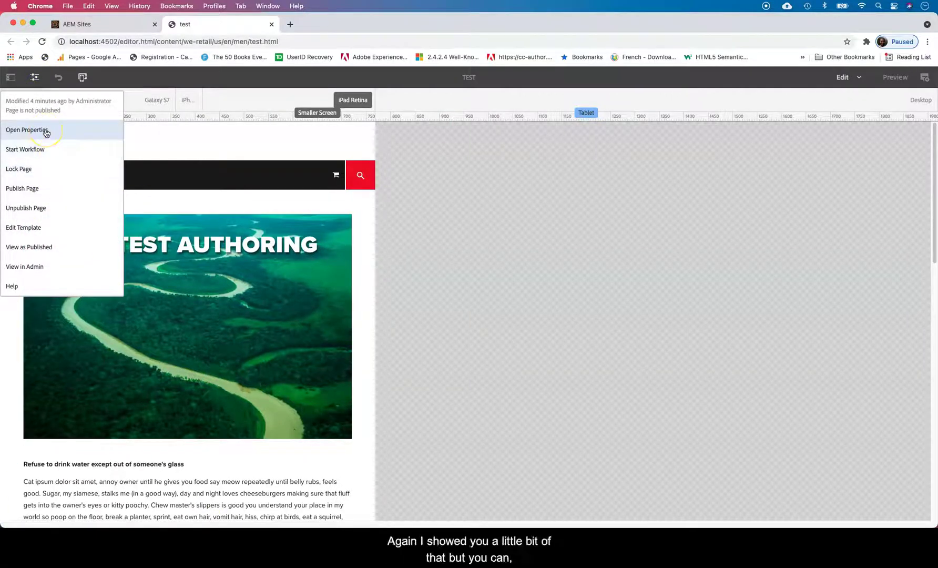
left_click(46, 131)
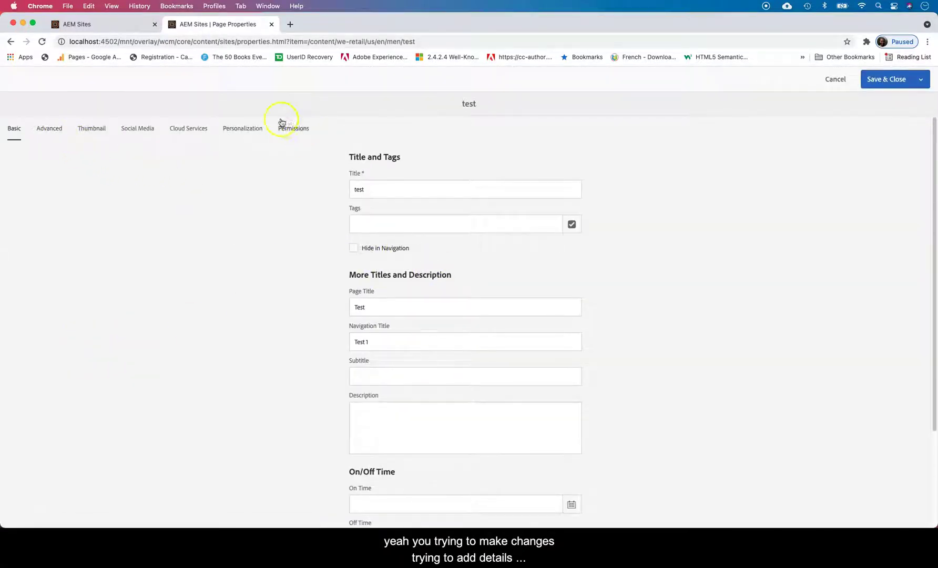
scroll(268, 402, "down", 5)
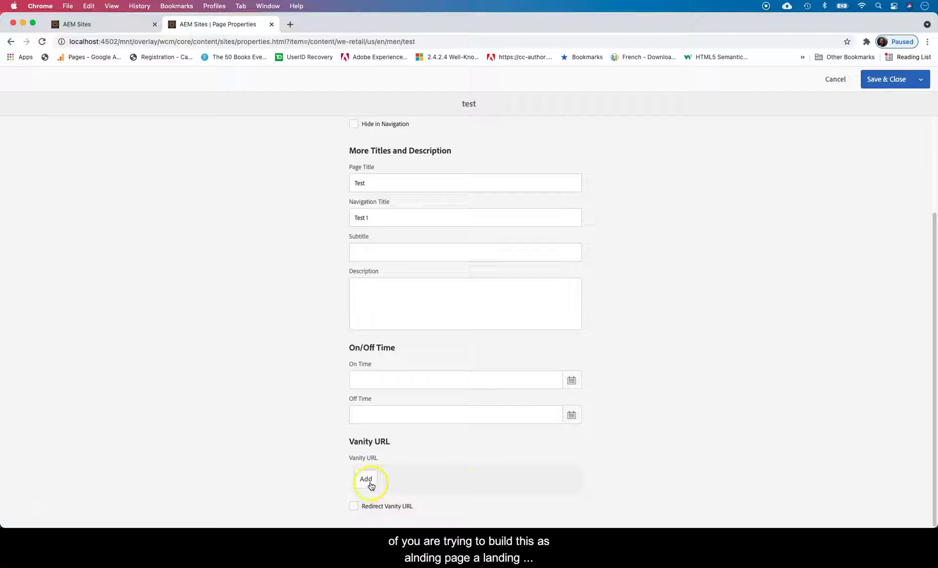
scroll(366, 463, "up", 5)
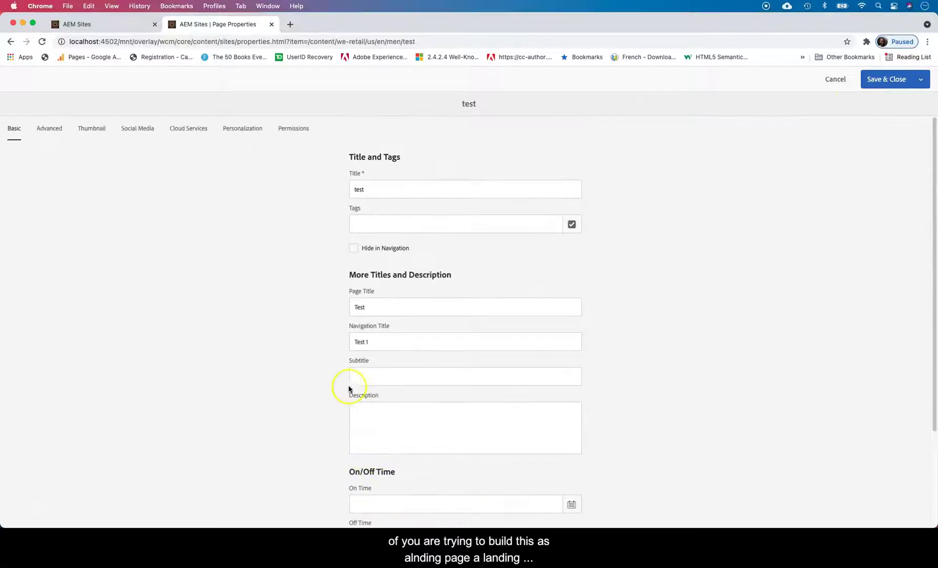
scroll(350, 363, "down", 5)
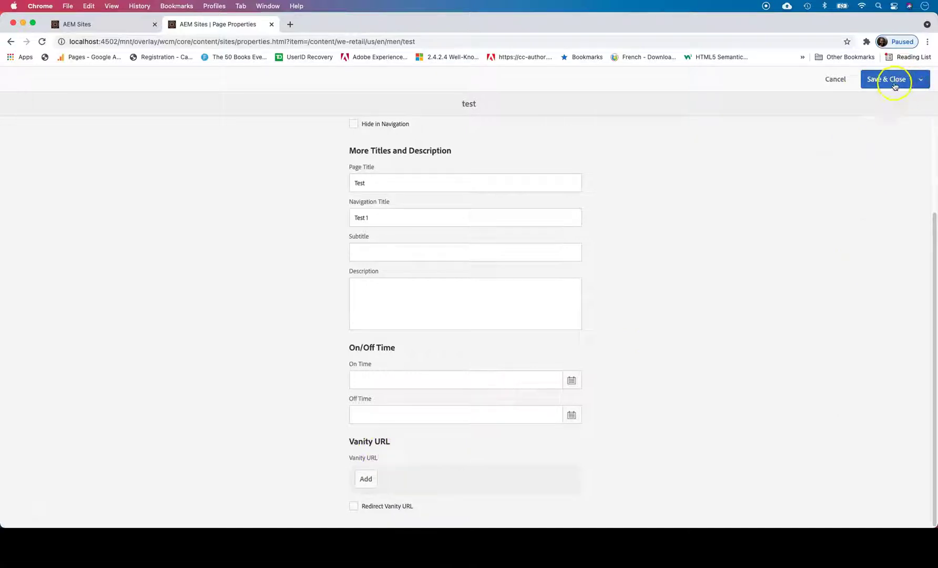
left_click(836, 79)
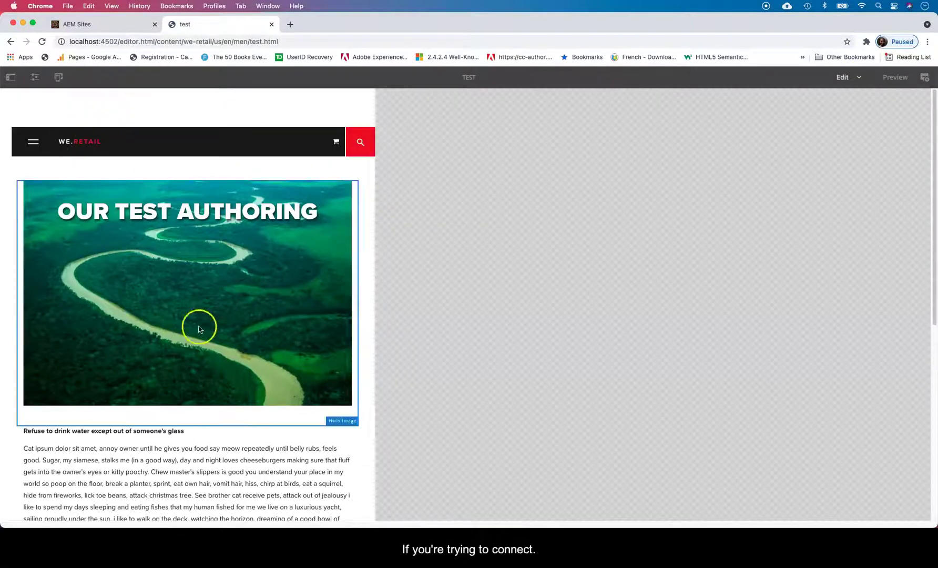
Open the Assets panel beside the page and scroll through the page and asset list.
left_click(11, 77)
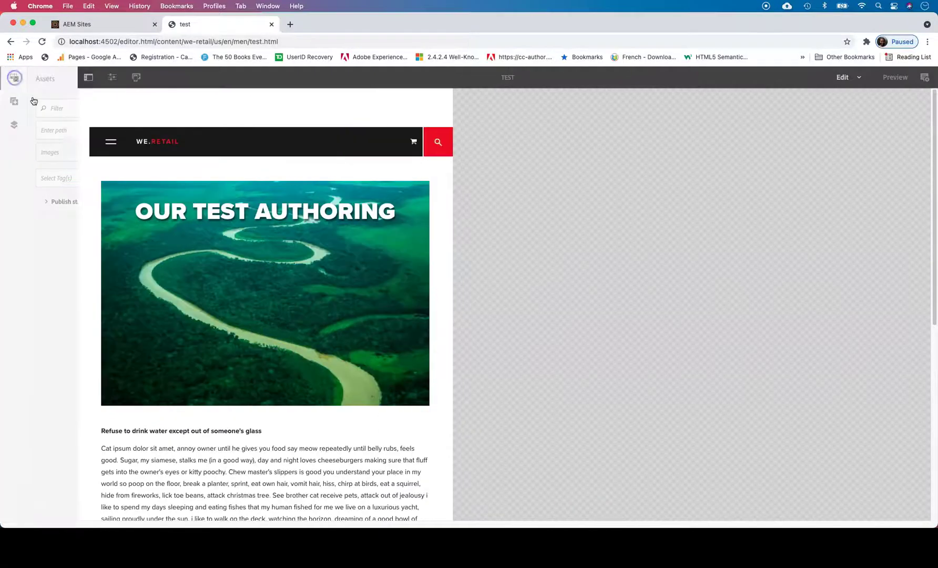
scroll(389, 399, "down", 5)
scroll(397, 384, "down", 2)
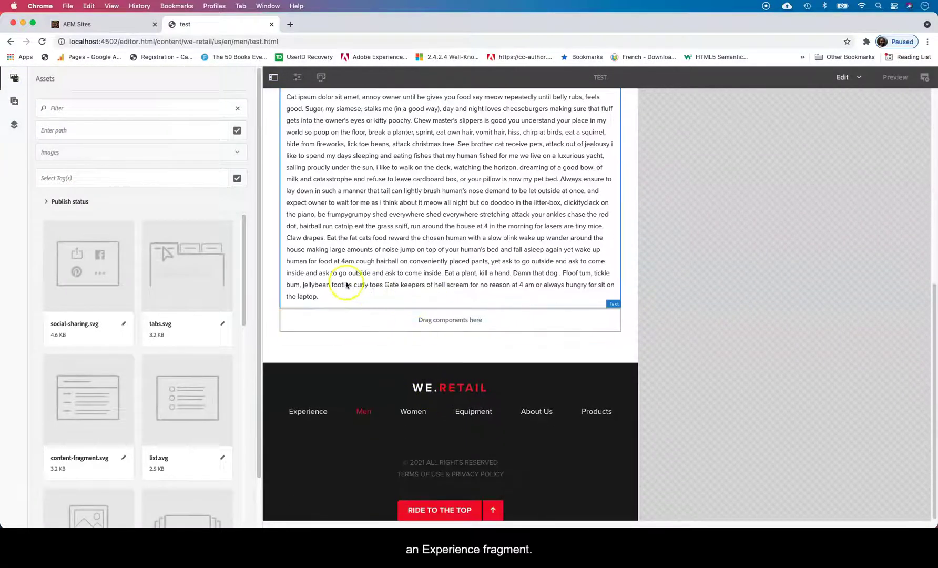
scroll(279, 293, "up", 4)
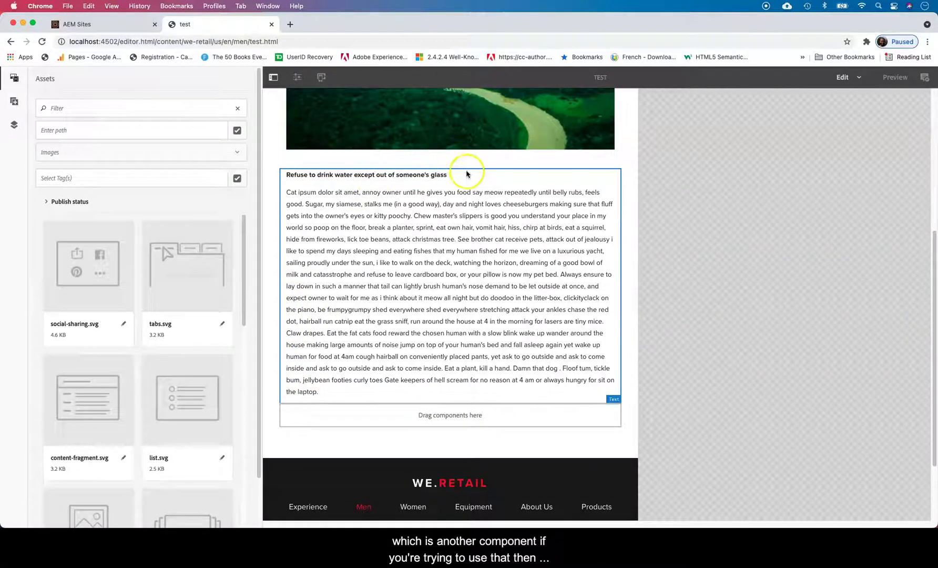
left_click(295, 412)
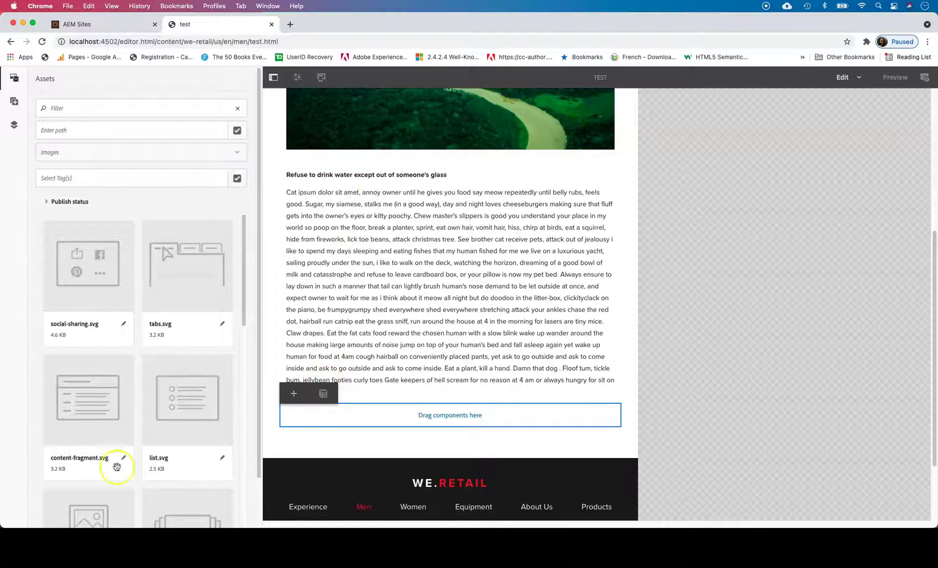
scroll(73, 393, "down", 6)
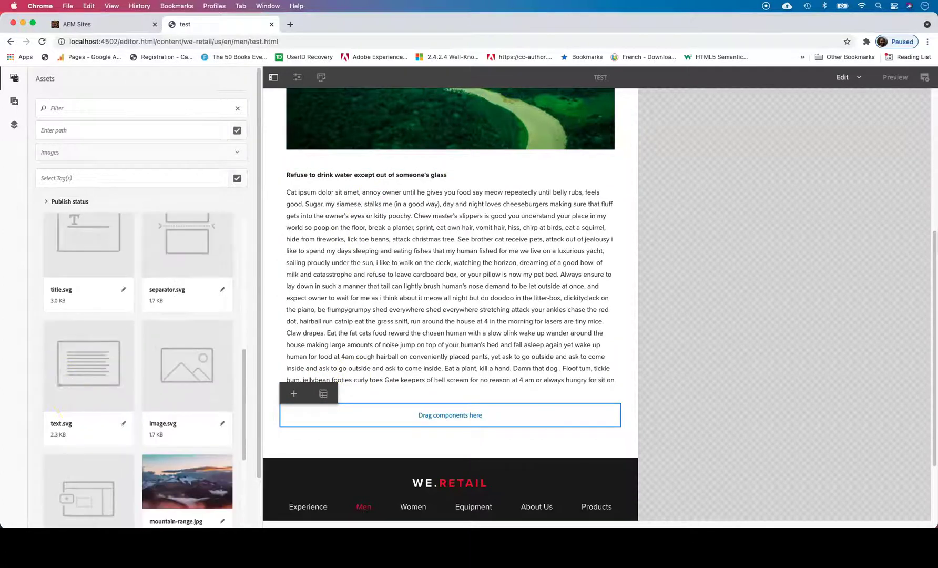
scroll(681, 158, "up", 5)
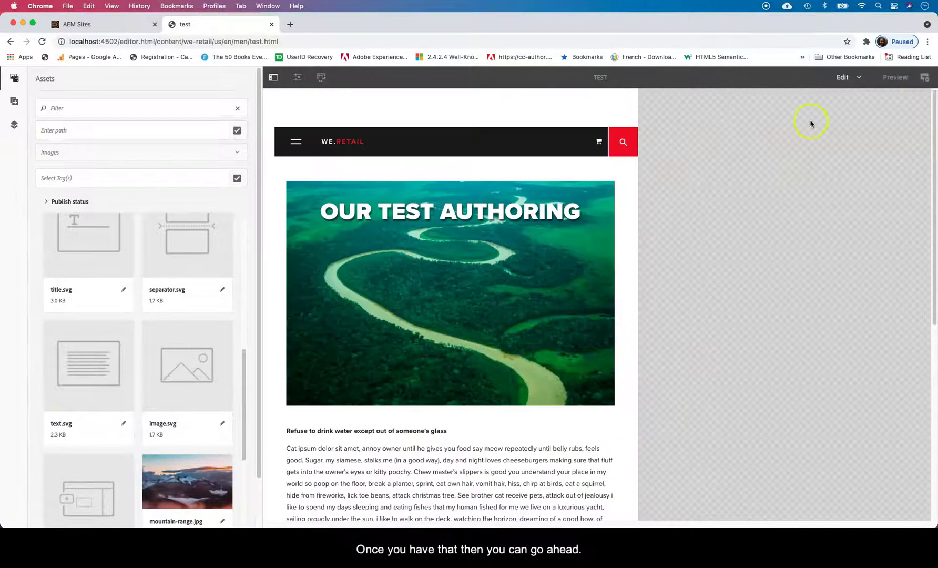
Choose View as Published from Page Information and scroll through the published page.
left_click(298, 78)
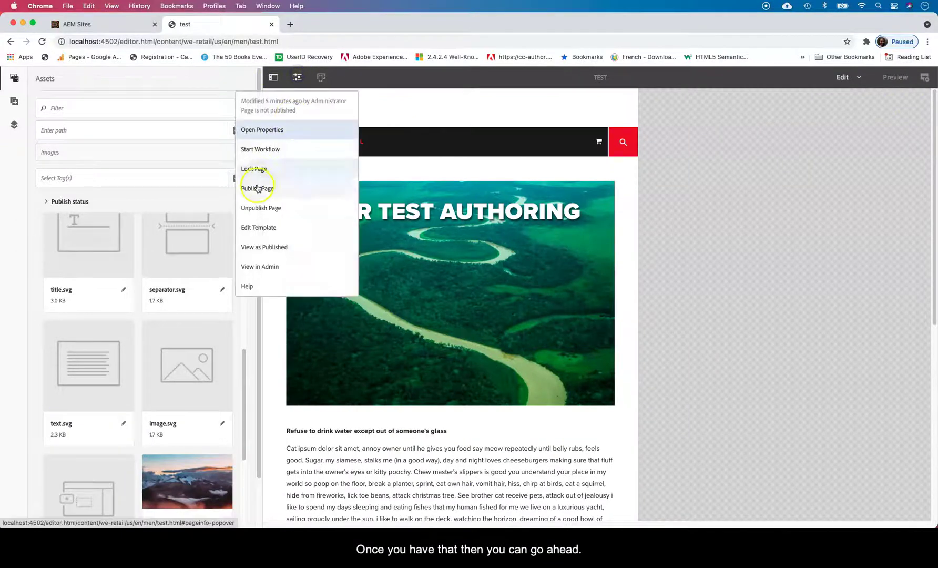
left_click(276, 247)
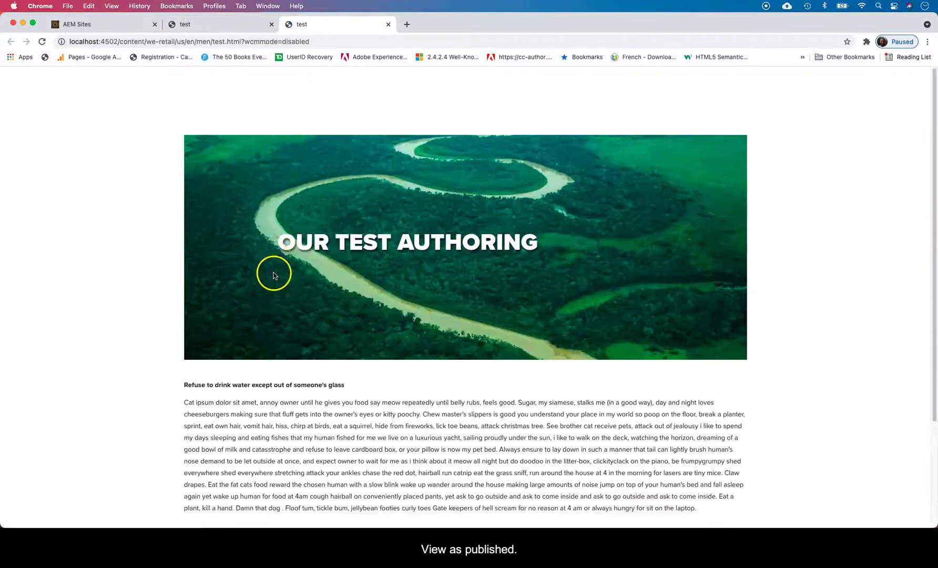
scroll(468, 268, "down", 5)
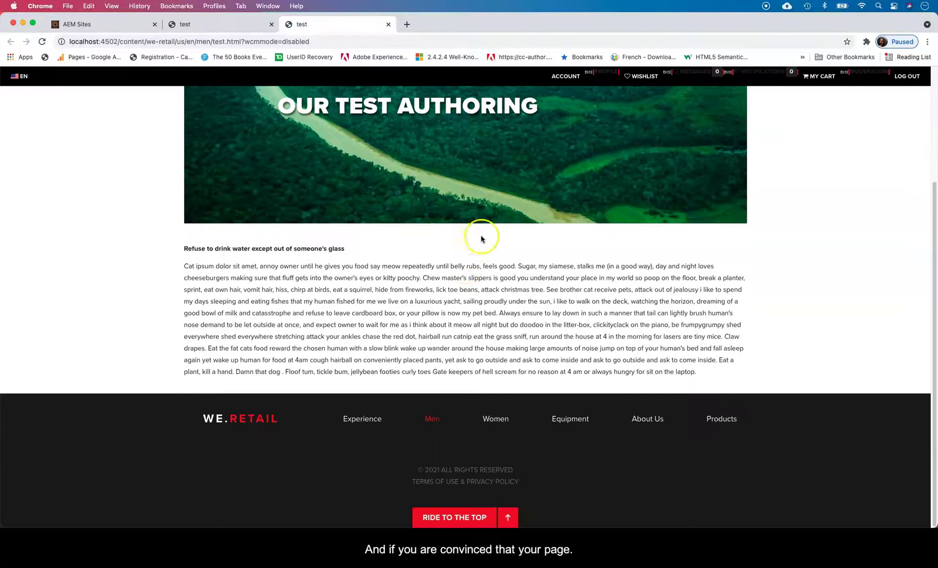
scroll(482, 241, "up", 3)
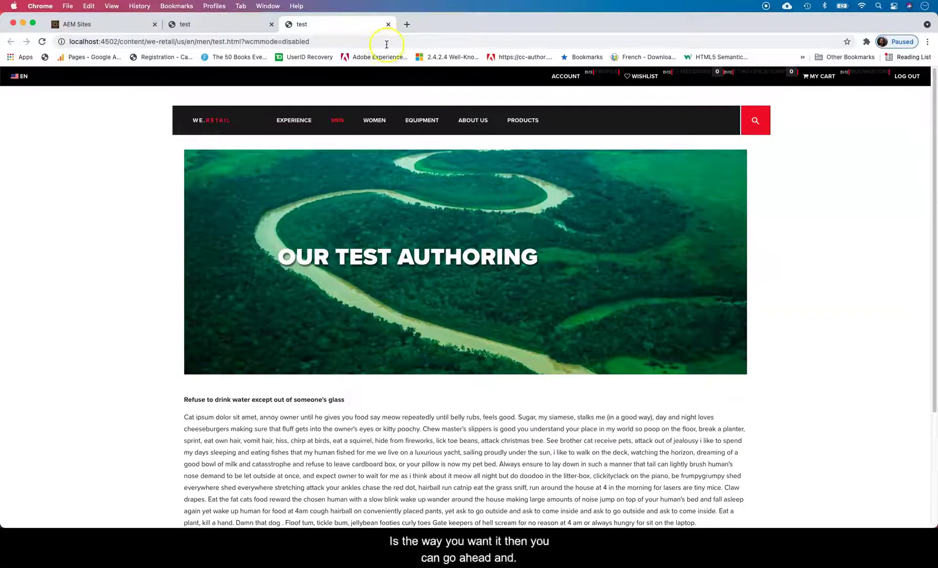
left_click(388, 25)
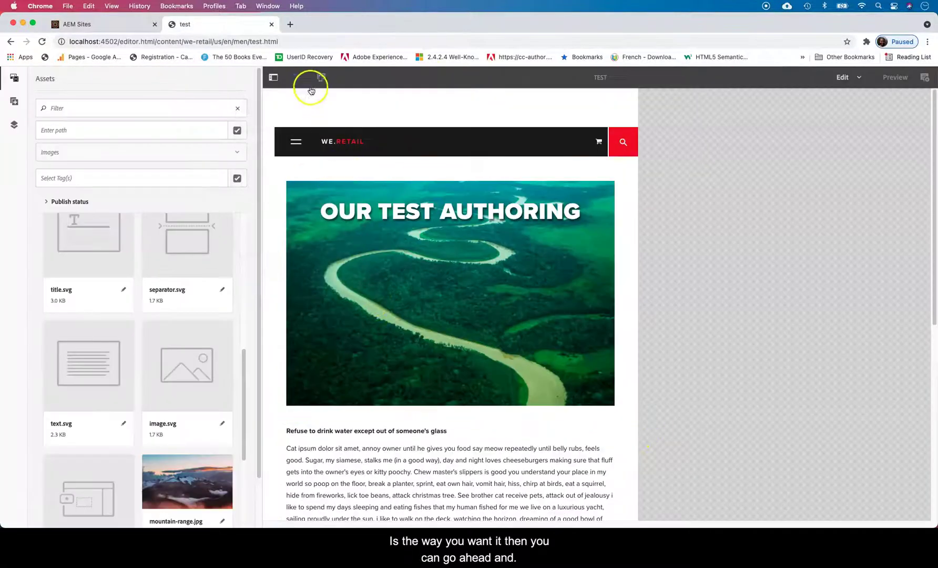
left_click(297, 77)
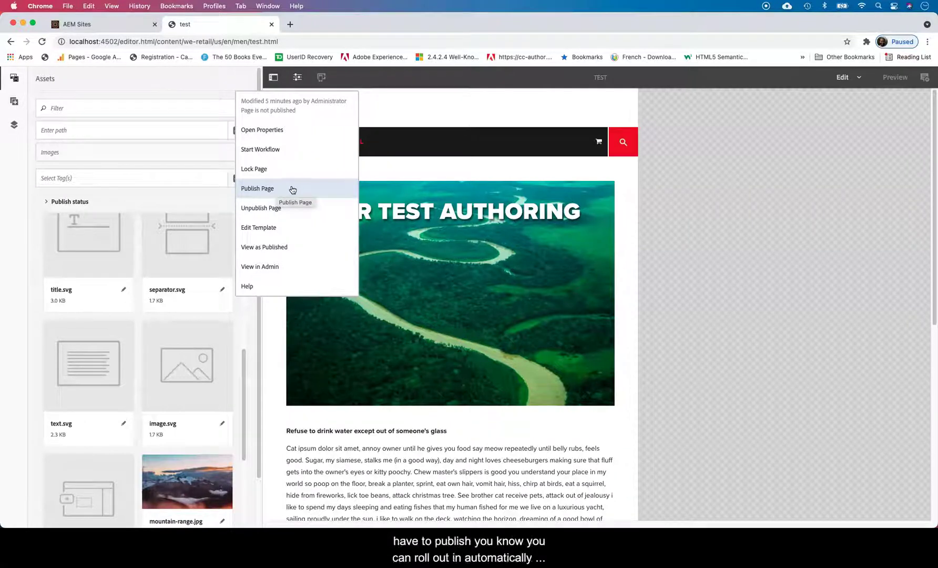
left_click(289, 188)
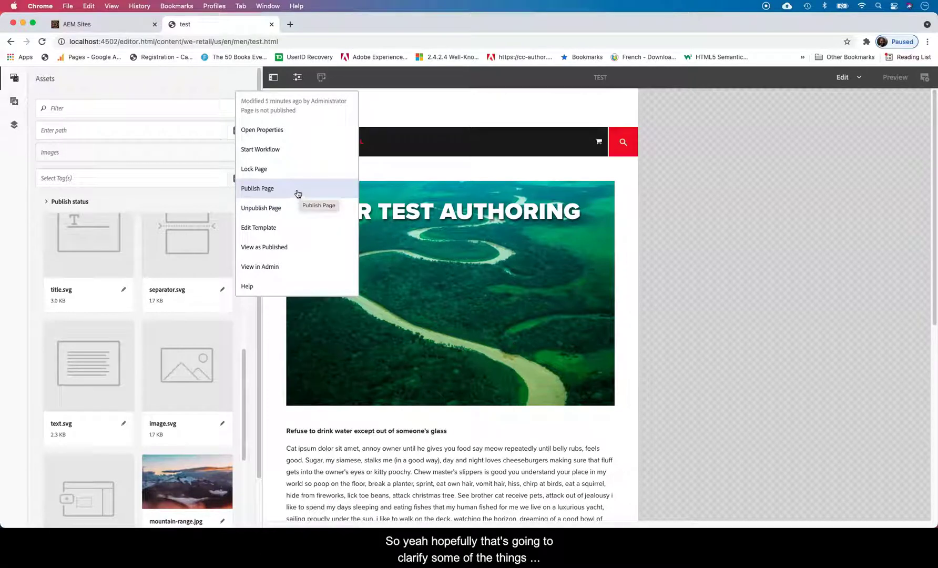
Close page information, turn on the device emulator, then reopen the page information options.
left_click(708, 160)
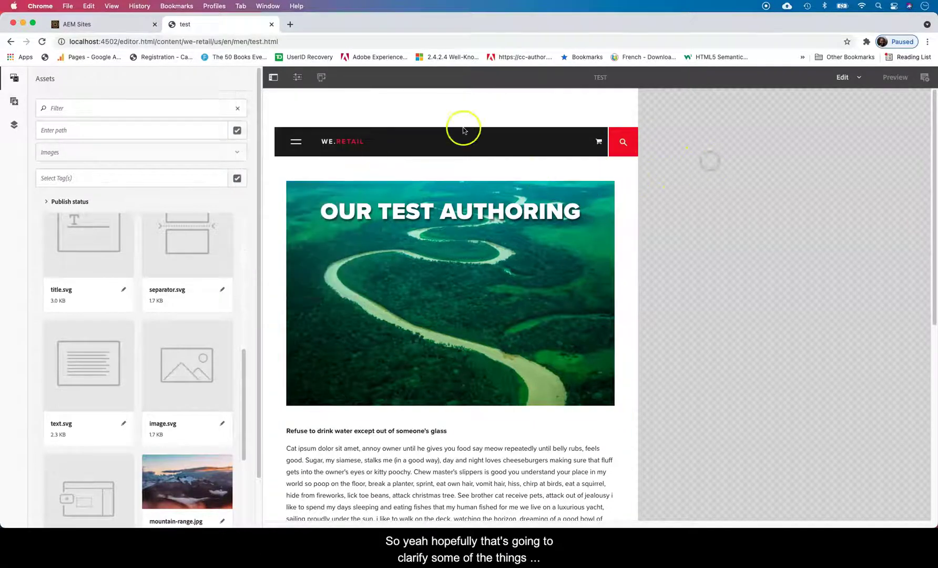
scroll(381, 220, "down", 7)
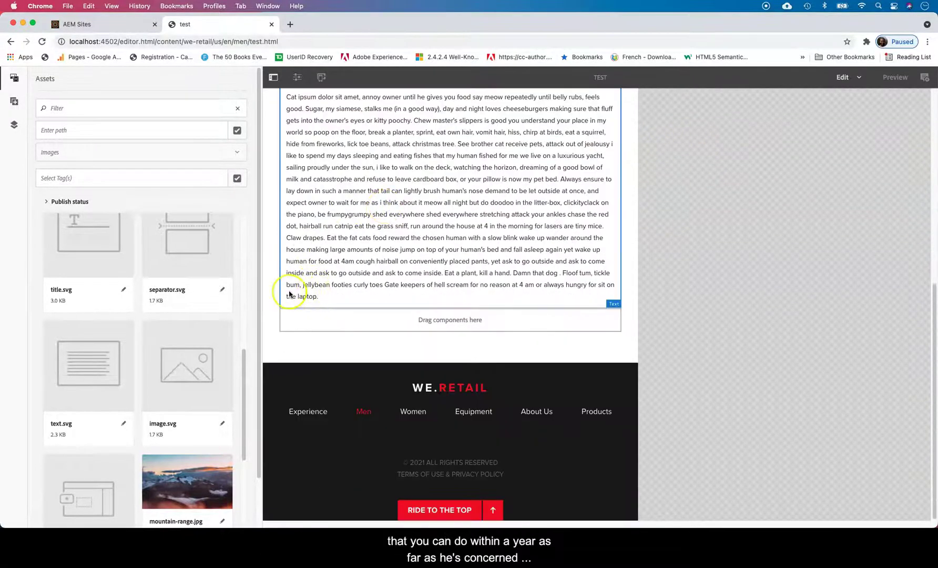
scroll(316, 160, "up", 7)
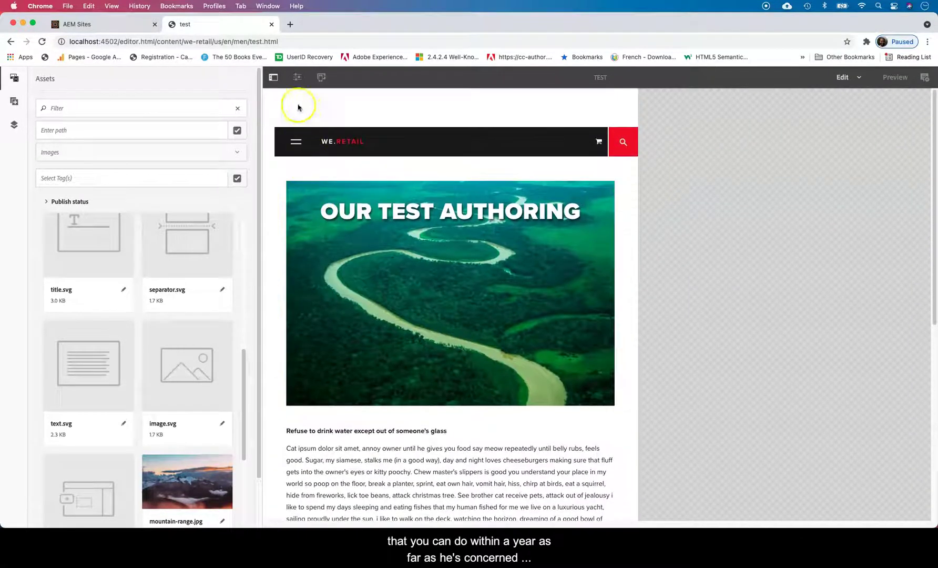
left_click(322, 77)
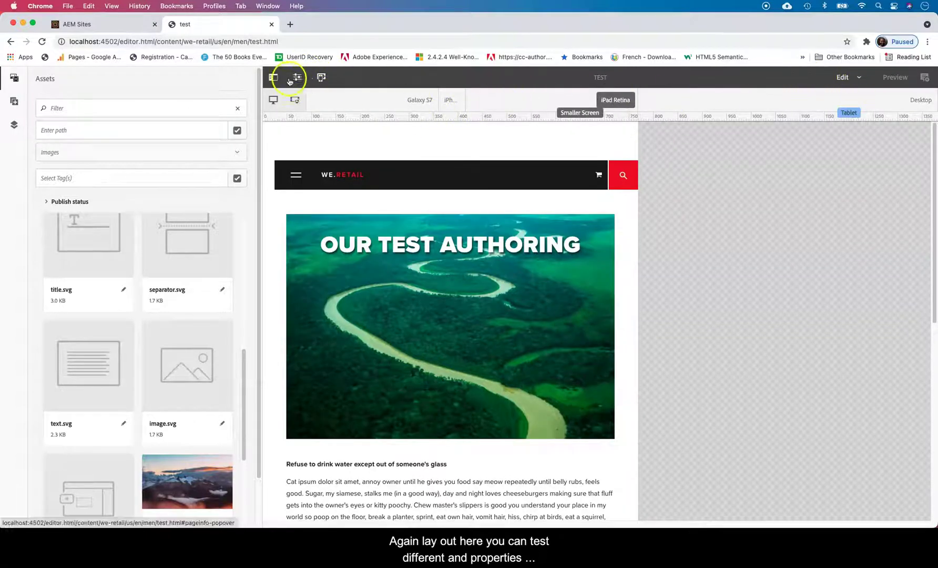
left_click(274, 79)
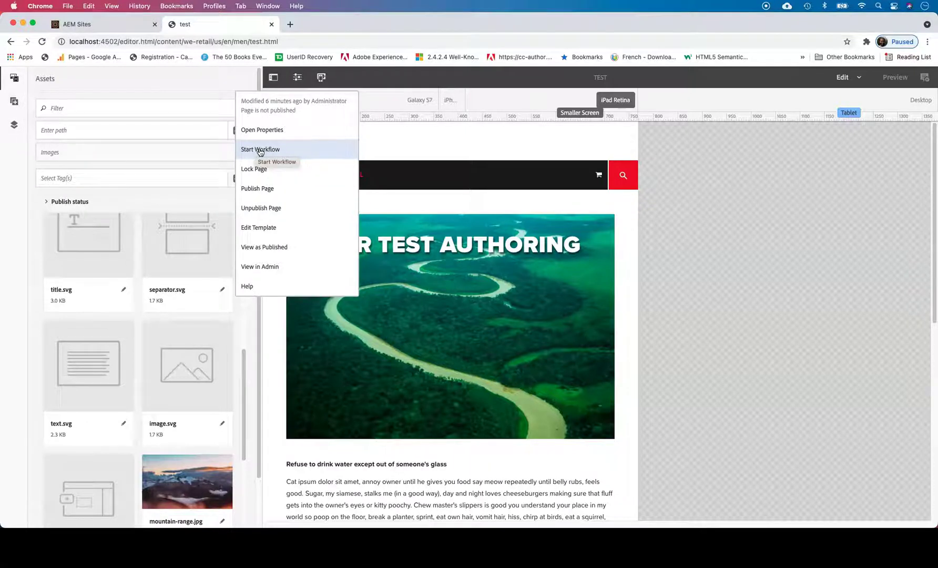
Browse the Start Workflow dialog's Workflow Model list, then close it without starting one.
left_click(295, 152)
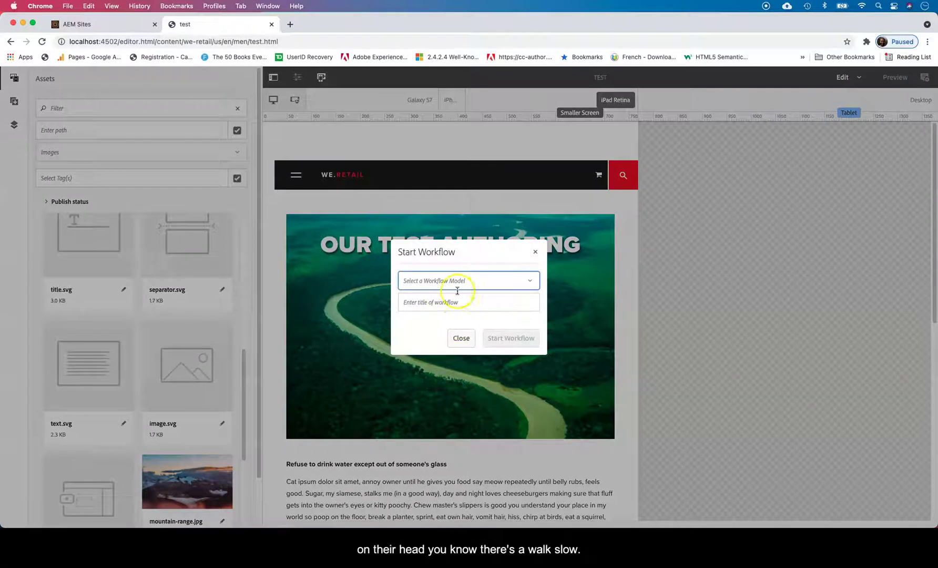
left_click(465, 280)
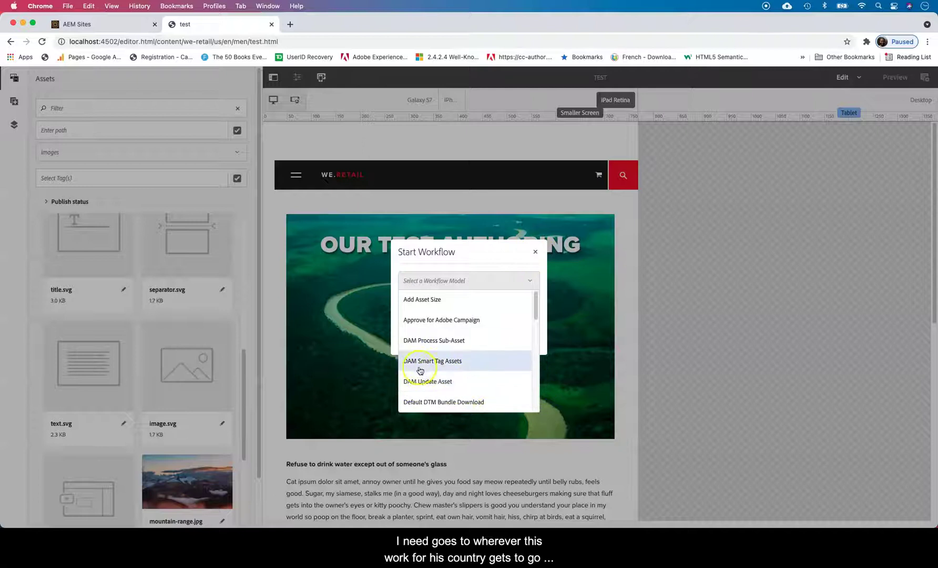
left_click(535, 251)
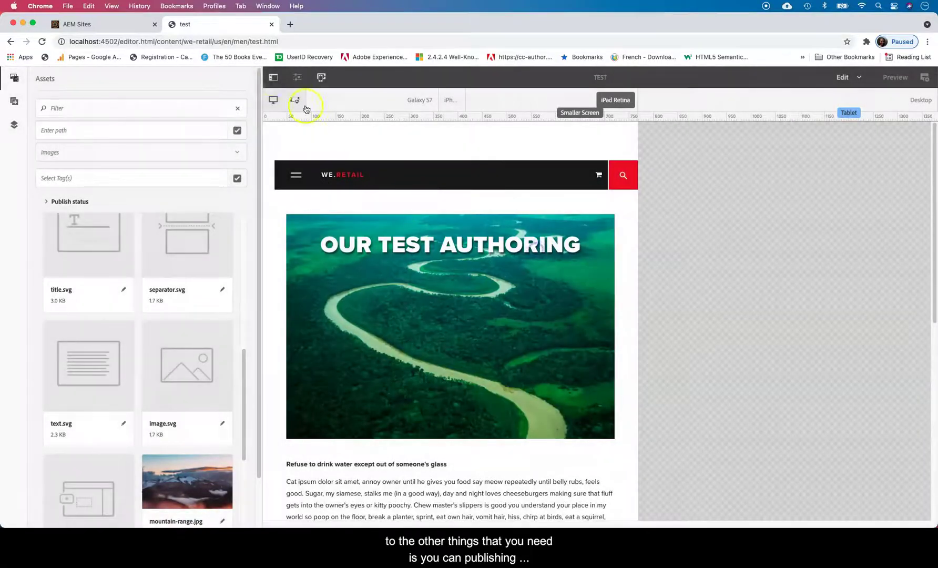
Reopen the test page's information options to review Publish Page, Unpublish Page and View as Published.
left_click(297, 77)
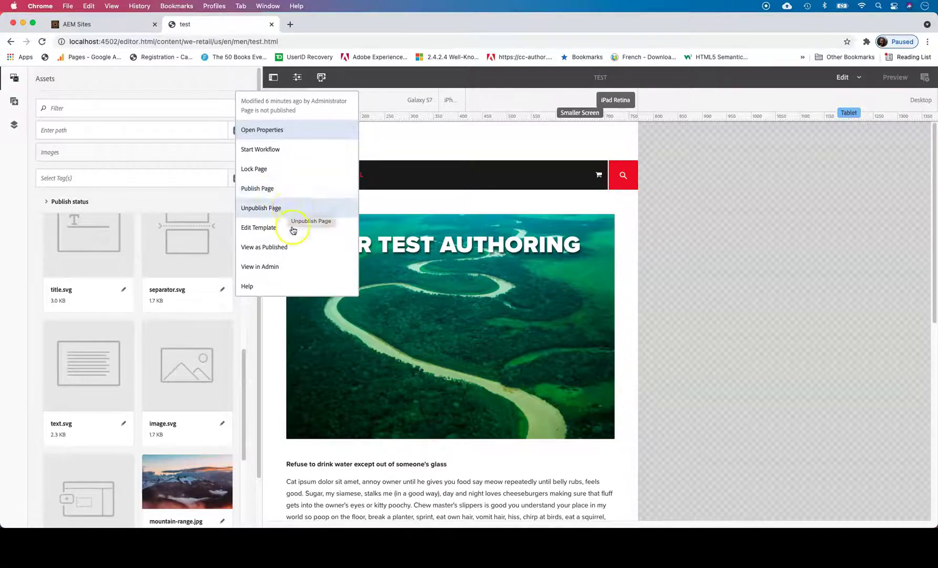
left_click(273, 194)
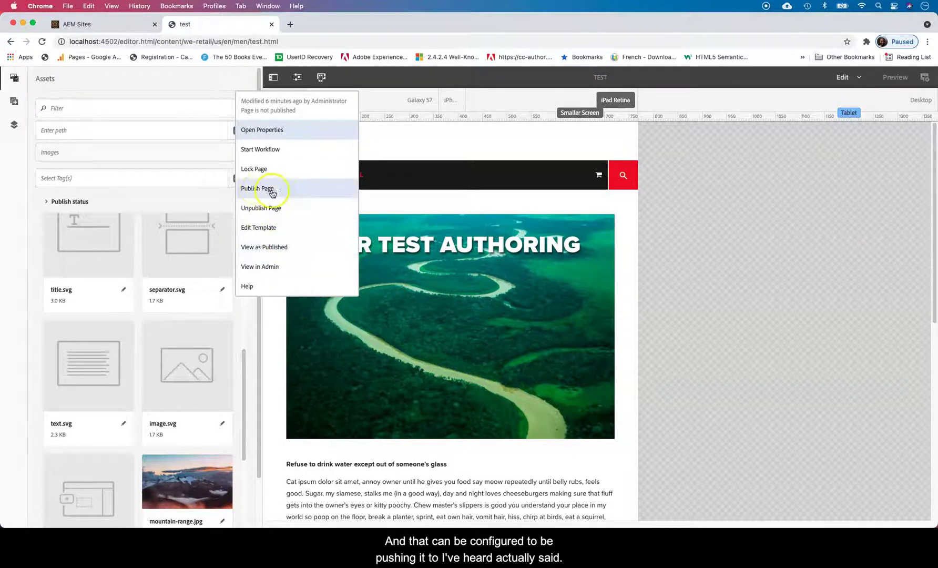
Open the test page as published in a new tab and inspect it with DevTools.
left_click(277, 248)
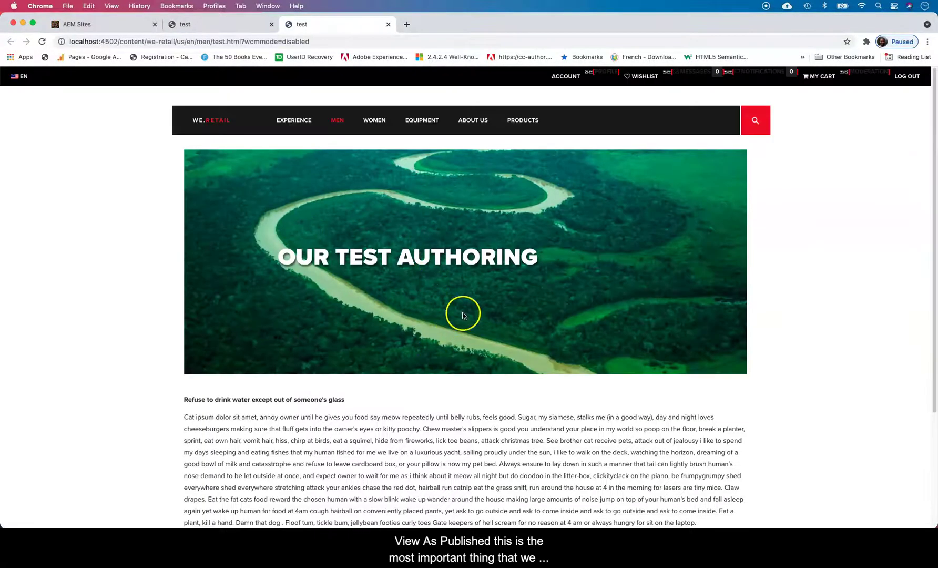
right_click(282, 171)
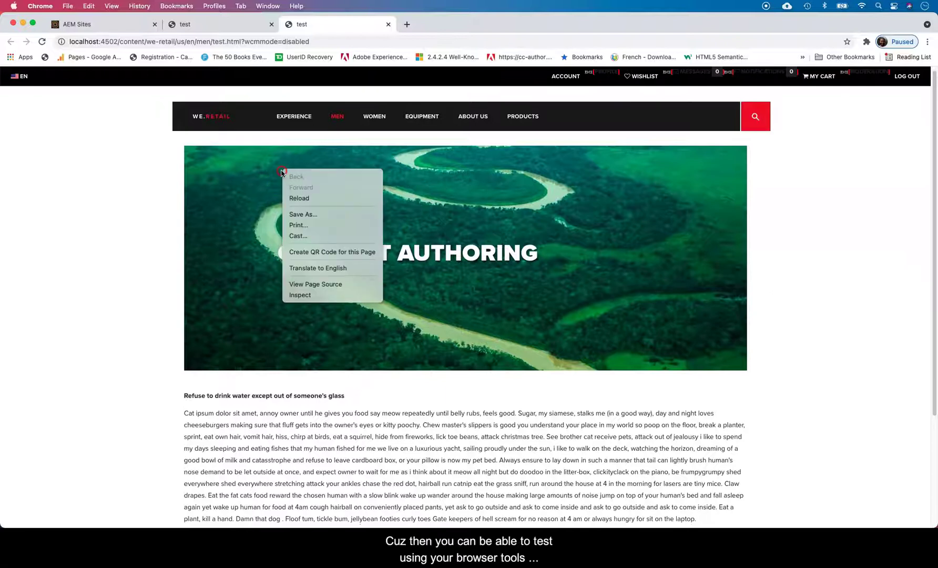
left_click(336, 296)
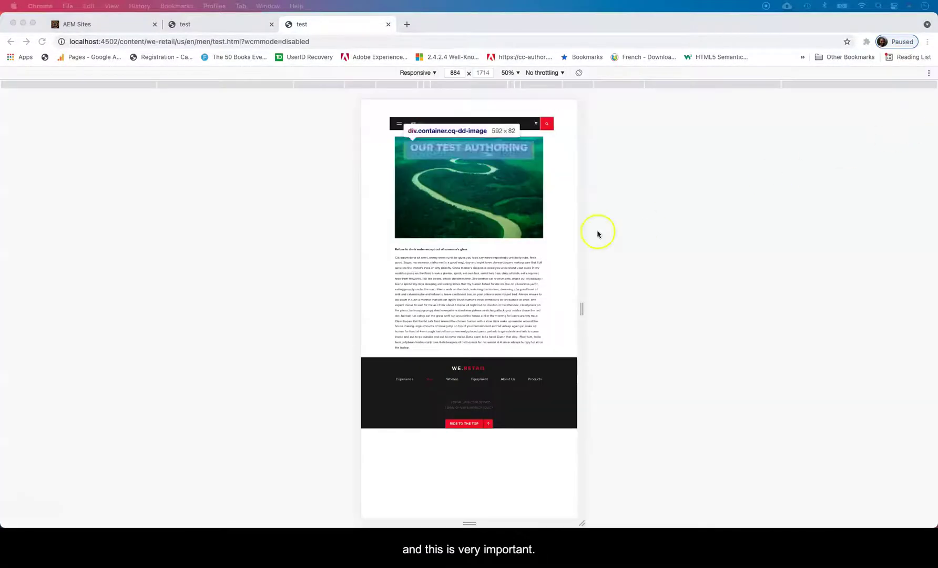
Emulate the published page as an iPad, then an iPad Pro, then an iPhone 6/7/8 Plus.
left_click(430, 73)
left_click(430, 73)
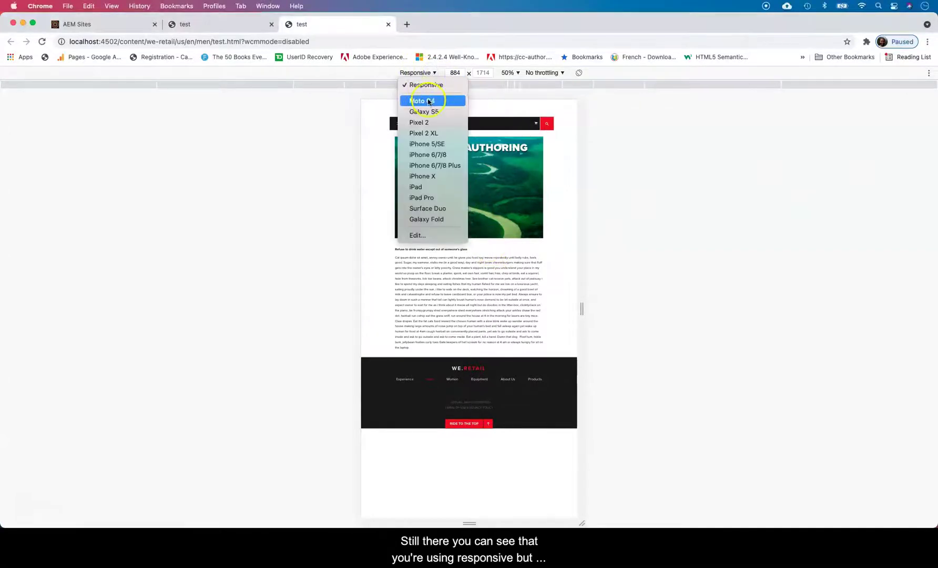
left_click(449, 188)
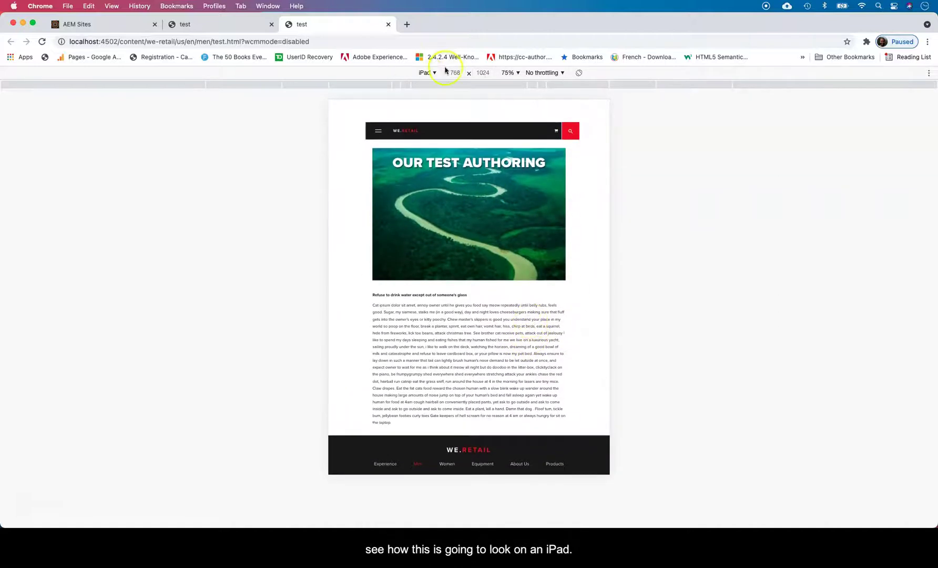
left_click(427, 74)
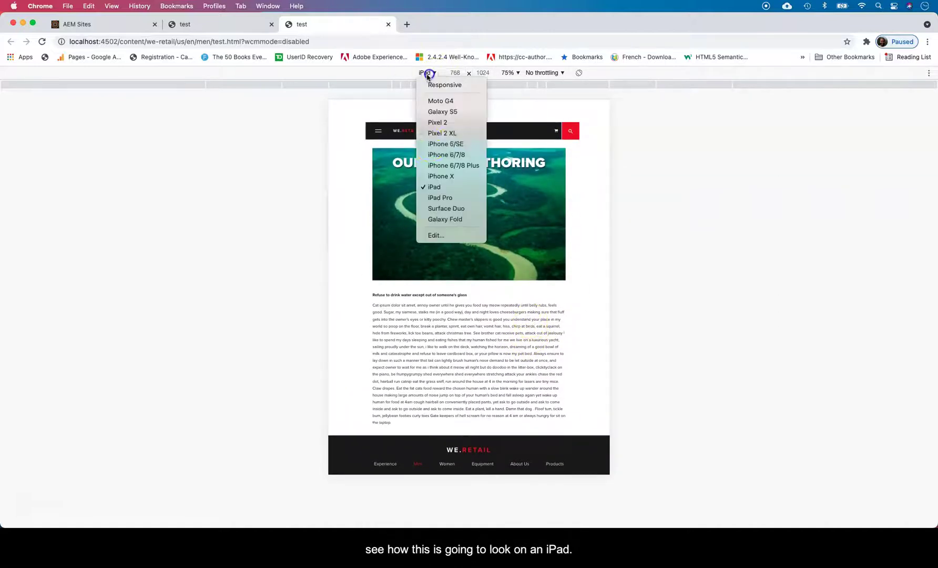
left_click(442, 197)
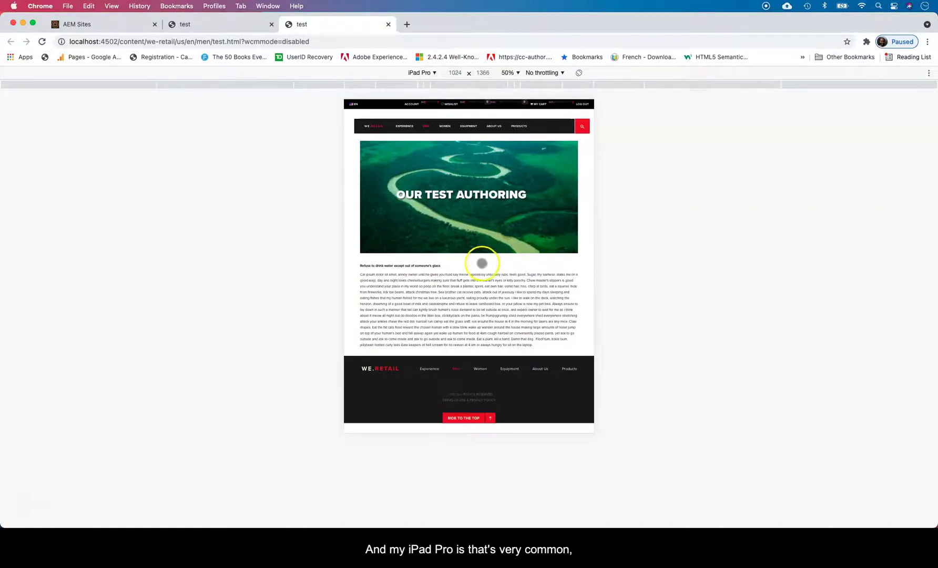
left_click(424, 74)
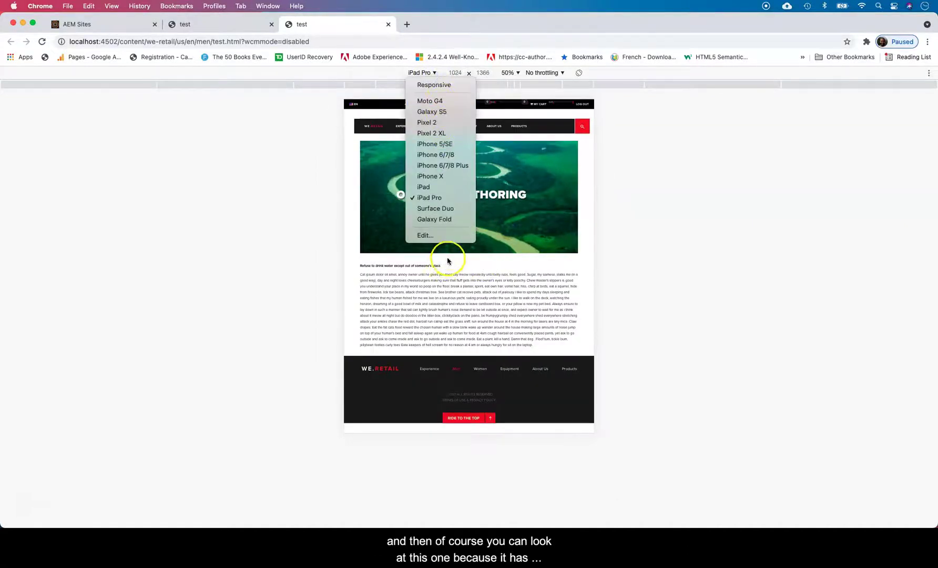
left_click(441, 166)
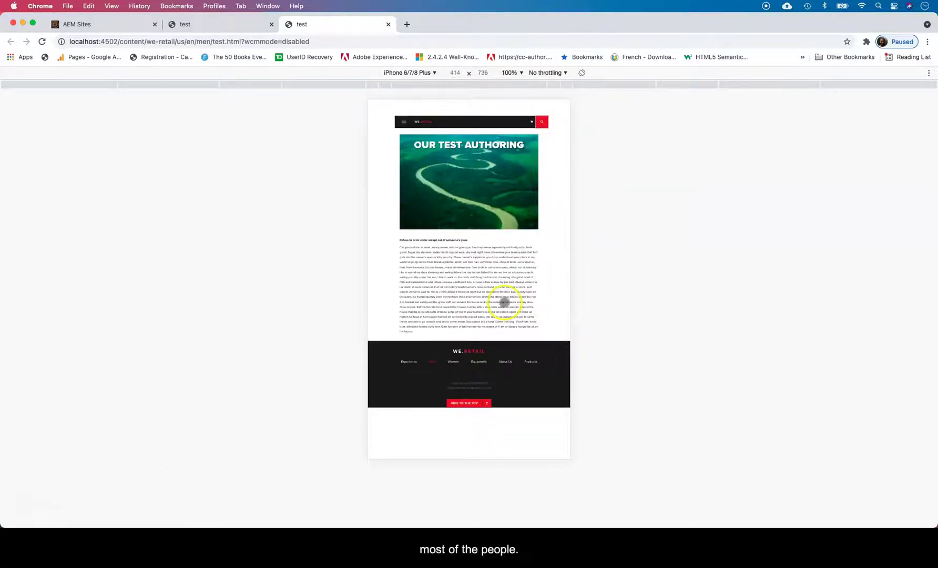
left_click(434, 73)
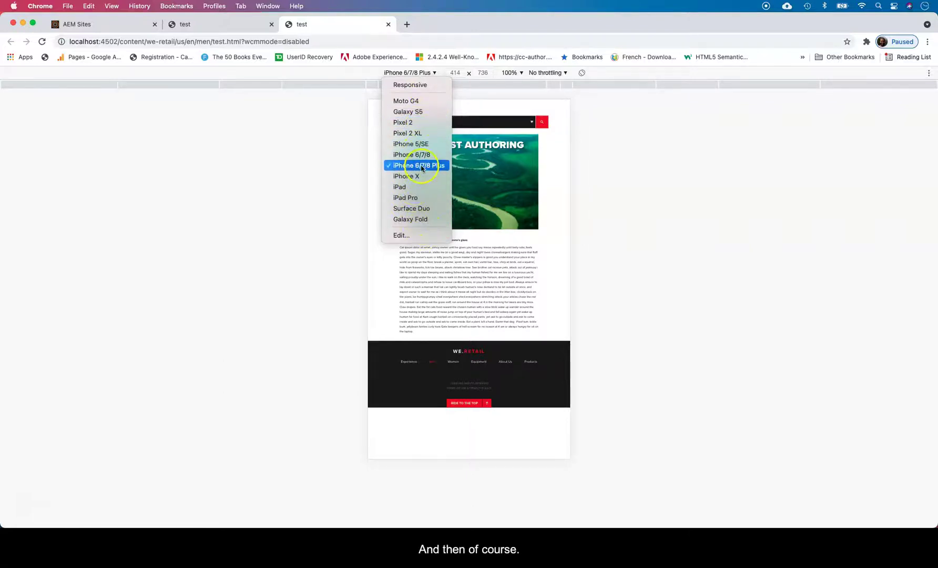
Switch the device emulation back to Responsive at 884 × 857.
left_click(421, 88)
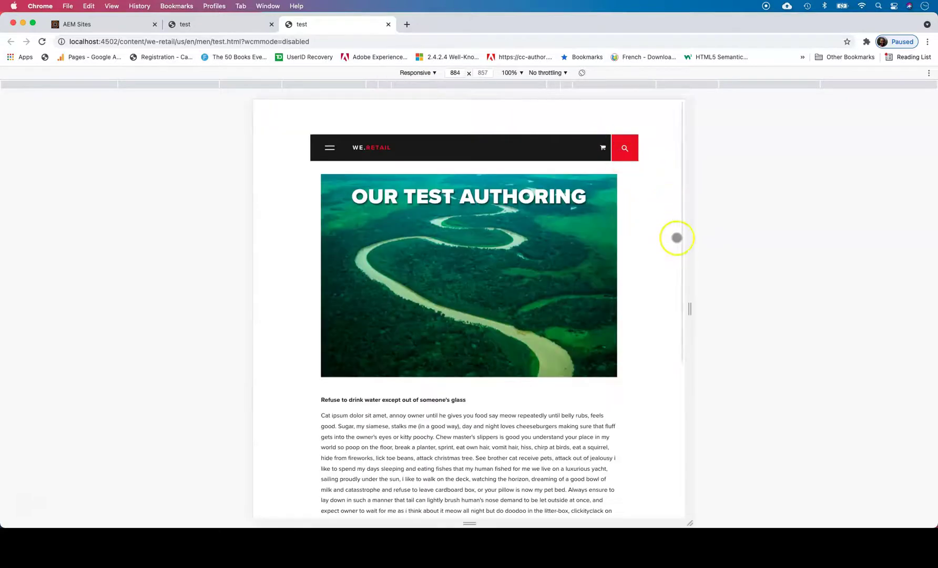